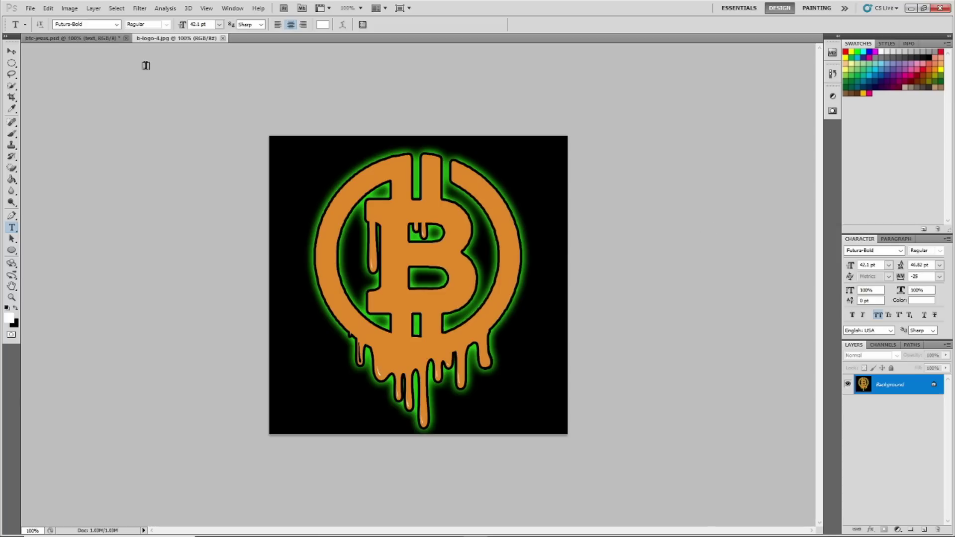
- Bring the btc-jesus.psd document to the front
{"action": "left_click", "coordinate": [78, 39]}
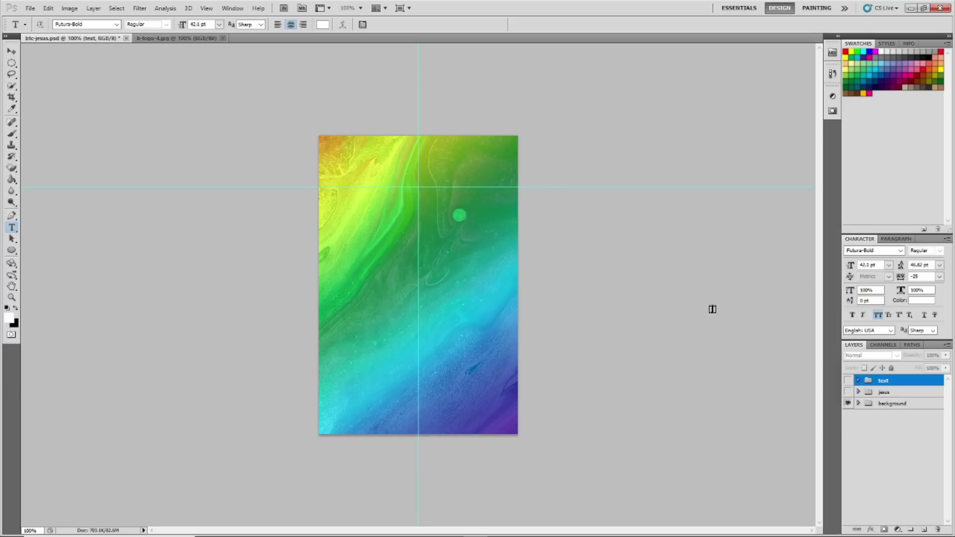
- Expand the background group and make layers 9, 8 and 7 visible
{"action": "left_click", "coordinate": [858, 404]}
{"action": "scroll", "coordinate": [910, 420], "scroll_direction": "down", "scroll_amount": 3}
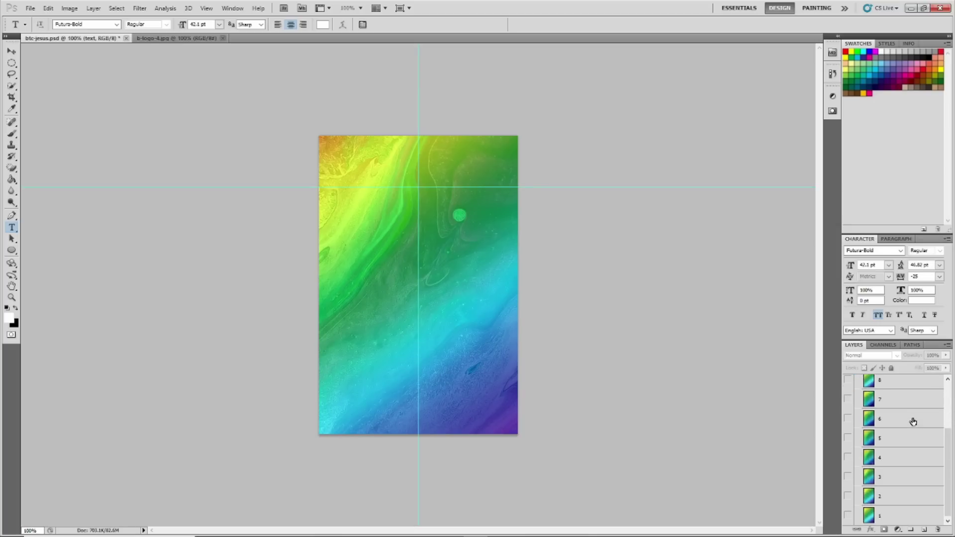
{"action": "scroll", "coordinate": [913, 421], "scroll_direction": "up", "scroll_amount": 3}
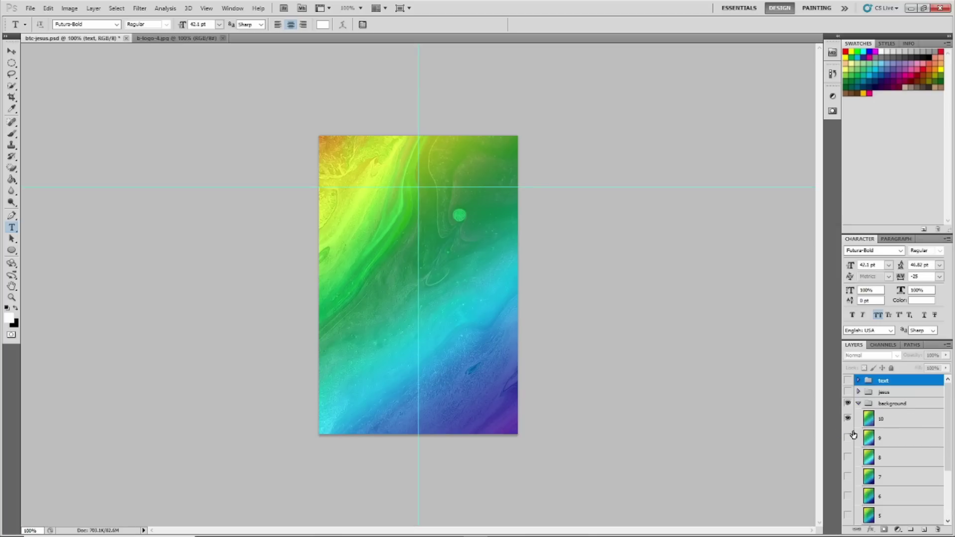
{"action": "left_click", "coordinate": [848, 438]}
{"action": "scroll", "coordinate": [852, 438], "scroll_direction": "down", "scroll_amount": 1}
{"action": "left_click", "coordinate": [848, 435]}
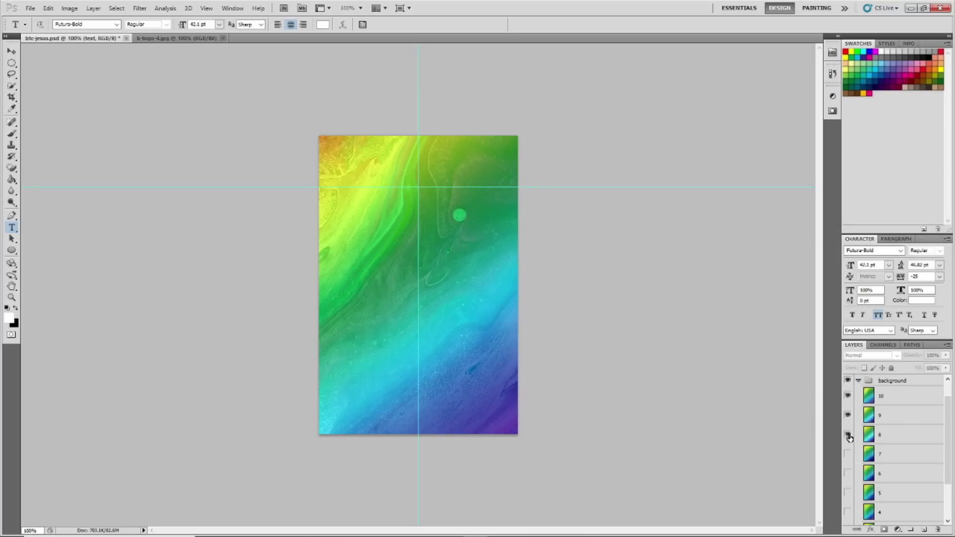
{"action": "scroll", "coordinate": [849, 438], "scroll_direction": "down", "scroll_amount": 1}
{"action": "left_click", "coordinate": [848, 432]}
- Make background layers 6 through 1 visible, then expand the jesus group
{"action": "left_click", "coordinate": [848, 452]}
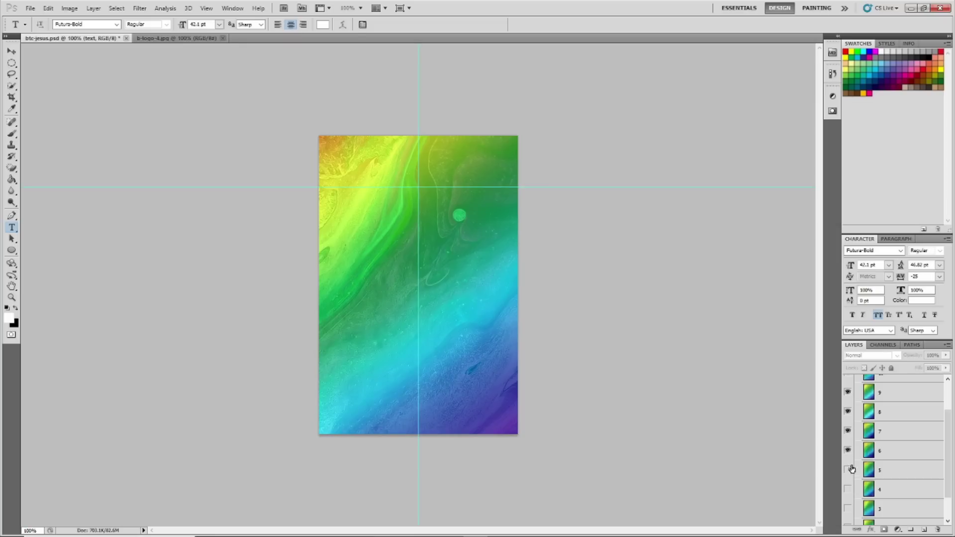
{"action": "left_click", "coordinate": [848, 470]}
{"action": "scroll", "coordinate": [850, 467], "scroll_direction": "down", "scroll_amount": 2}
{"action": "left_click", "coordinate": [848, 457]}
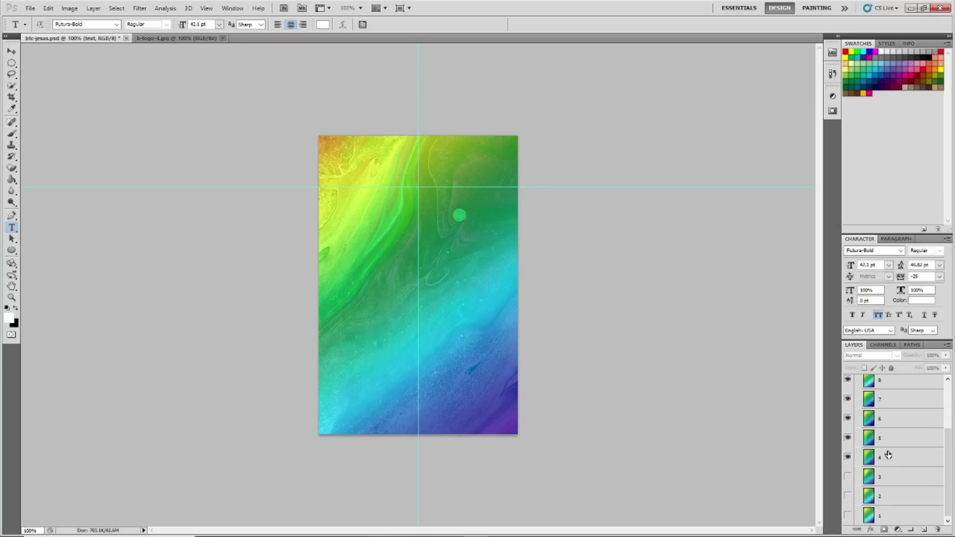
{"action": "left_click", "coordinate": [848, 477]}
{"action": "left_click", "coordinate": [848, 496]}
{"action": "left_click", "coordinate": [848, 516]}
{"action": "scroll", "coordinate": [923, 415], "scroll_direction": "up", "scroll_amount": 5}
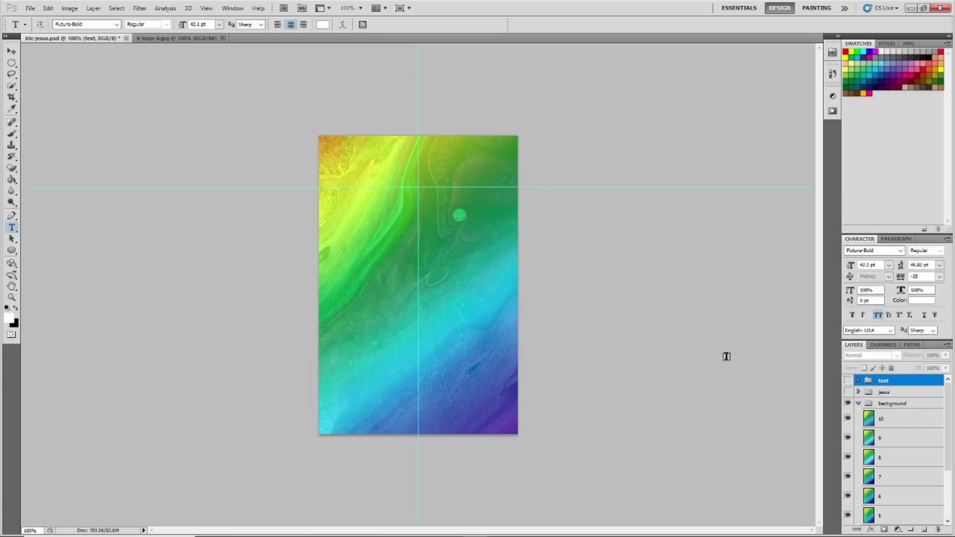
{"action": "scroll", "coordinate": [916, 444], "scroll_direction": "down", "scroll_amount": 3}
{"action": "scroll", "coordinate": [917, 443], "scroll_direction": "up", "scroll_amount": 3}
{"action": "left_click", "coordinate": [858, 392]}
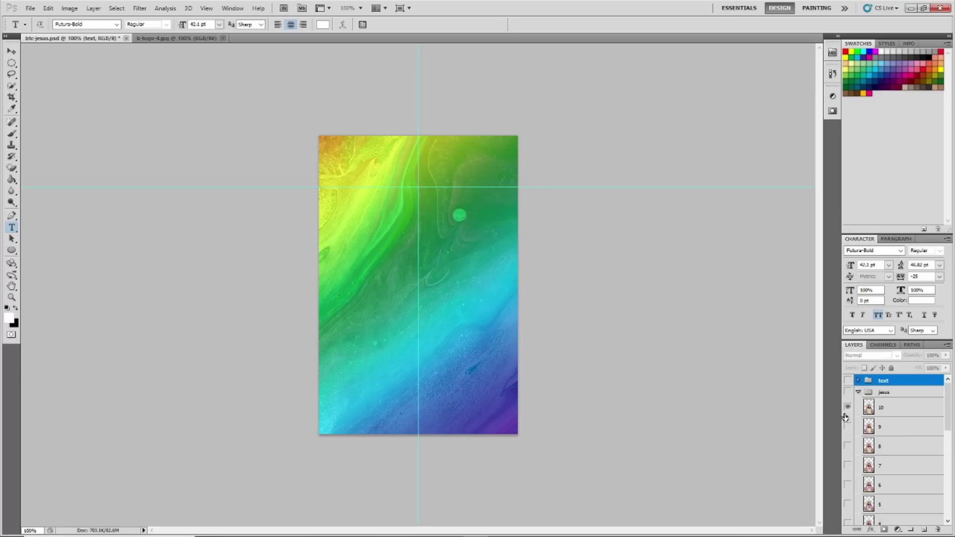
- Show the jesus and BITCOIN JESUS text groups and open the Animation panel
{"action": "left_click", "coordinate": [848, 392]}
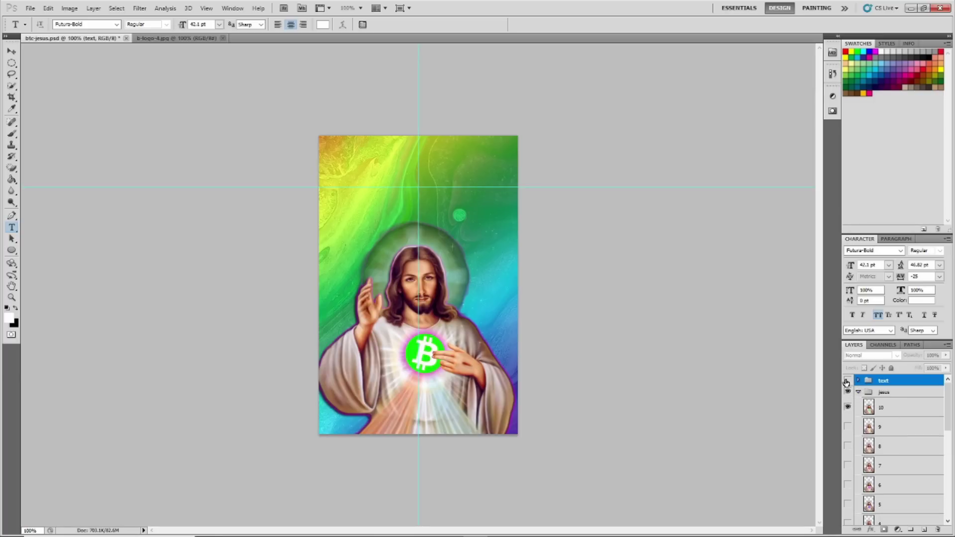
{"action": "left_click", "coordinate": [848, 380]}
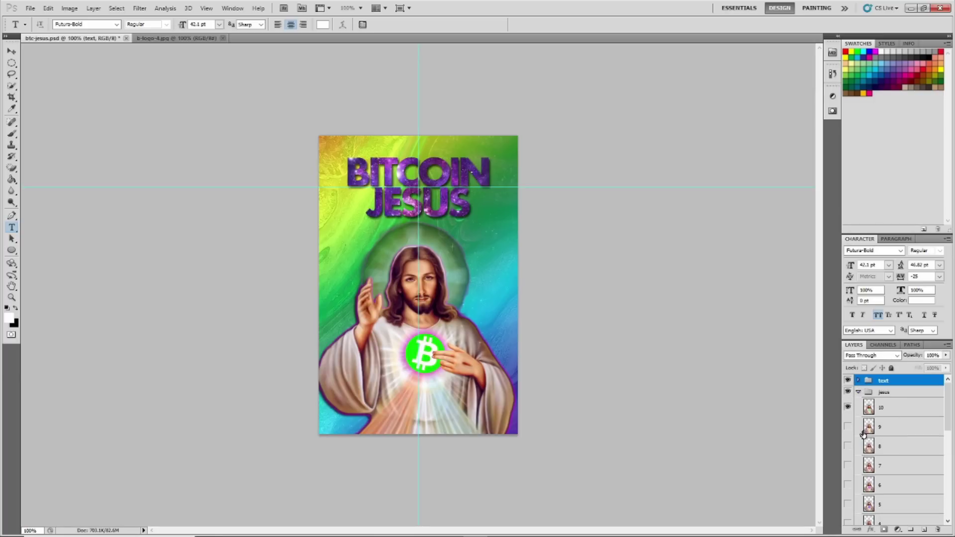
{"action": "left_click", "coordinate": [229, 8]}
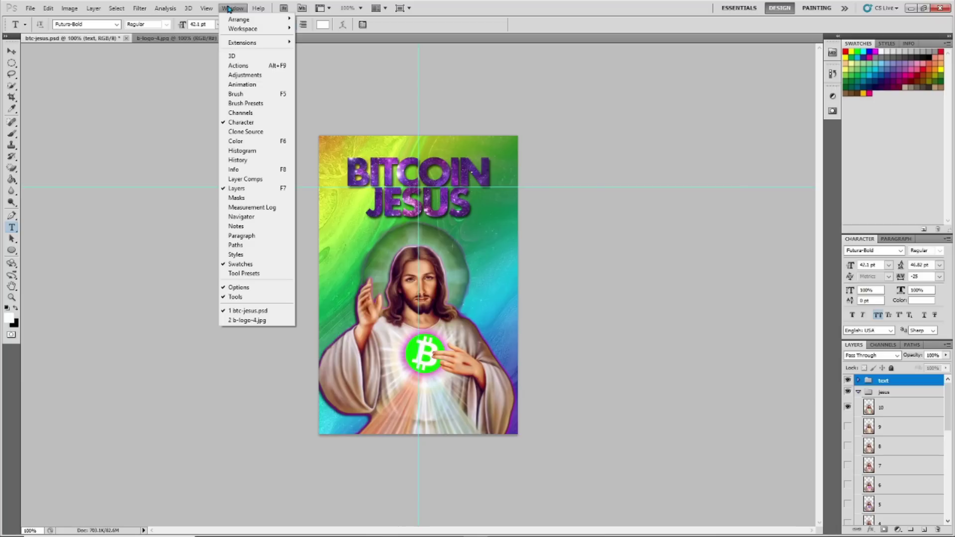
{"action": "left_click", "coordinate": [248, 89]}
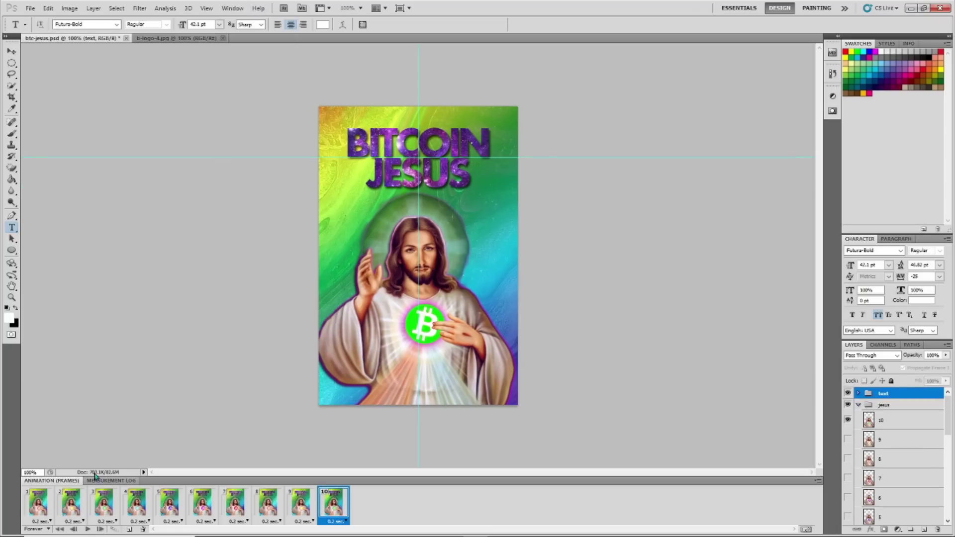
- Play the ten-frame animation preview, then stop it
{"action": "mouse_move", "coordinate": [88, 532]}
{"action": "left_click", "coordinate": [88, 530]}
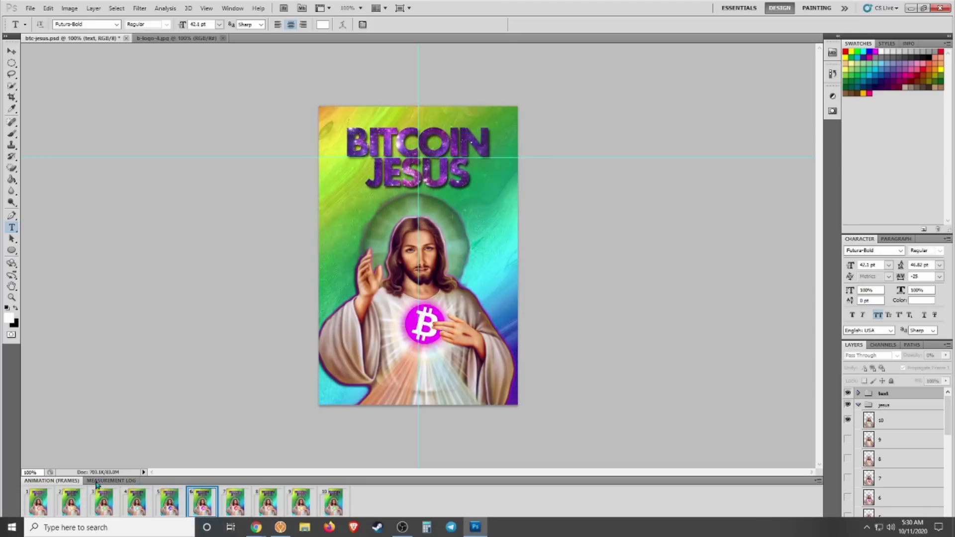
{"action": "left_click", "coordinate": [87, 528]}
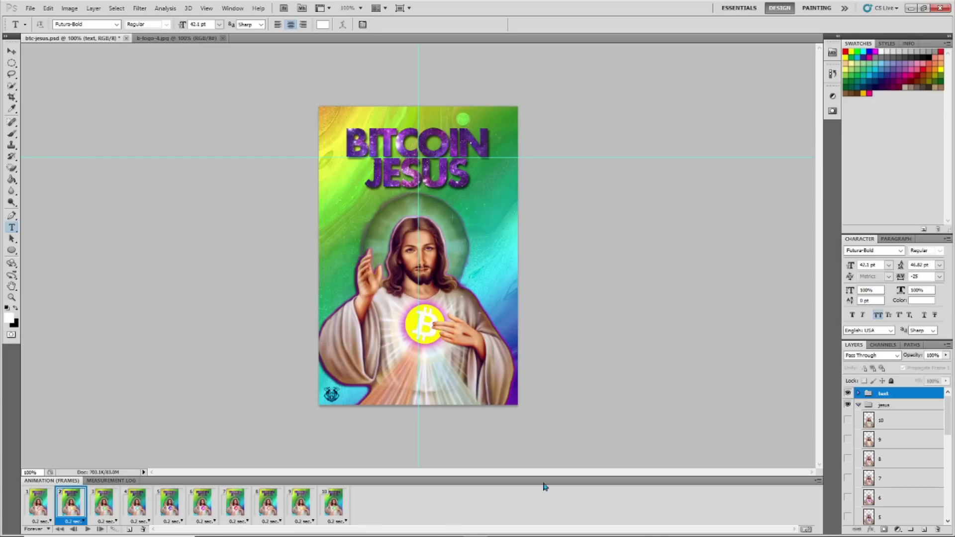
- Select animation frame 1 and expand the text group to inspect its layers
{"action": "scroll", "coordinate": [898, 460], "scroll_direction": "down", "scroll_amount": 5}
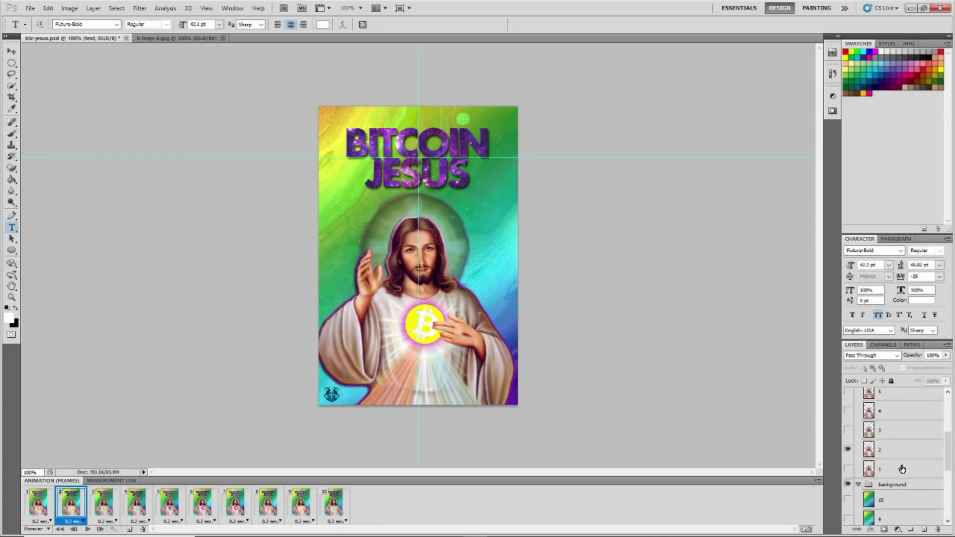
{"action": "left_click", "coordinate": [39, 506]}
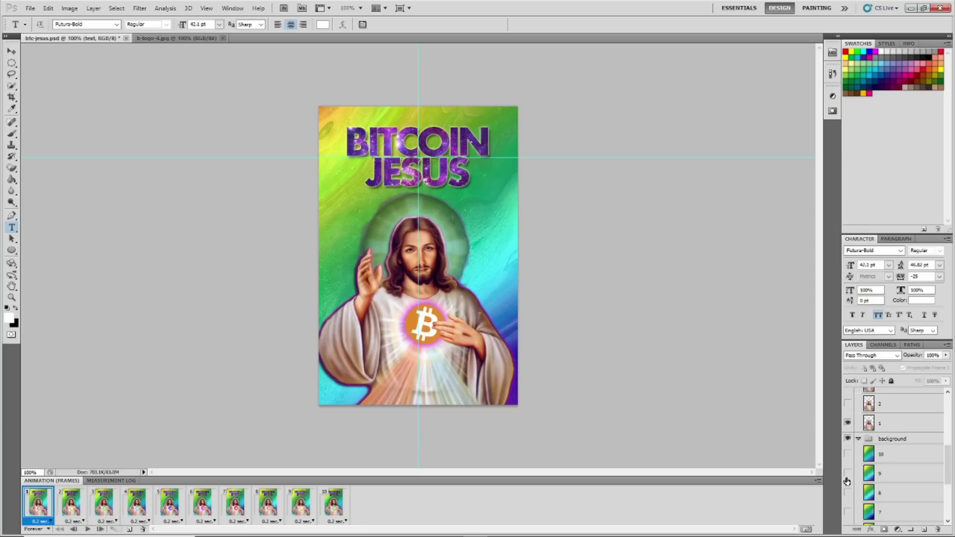
{"action": "scroll", "coordinate": [919, 425], "scroll_direction": "up", "scroll_amount": 4}
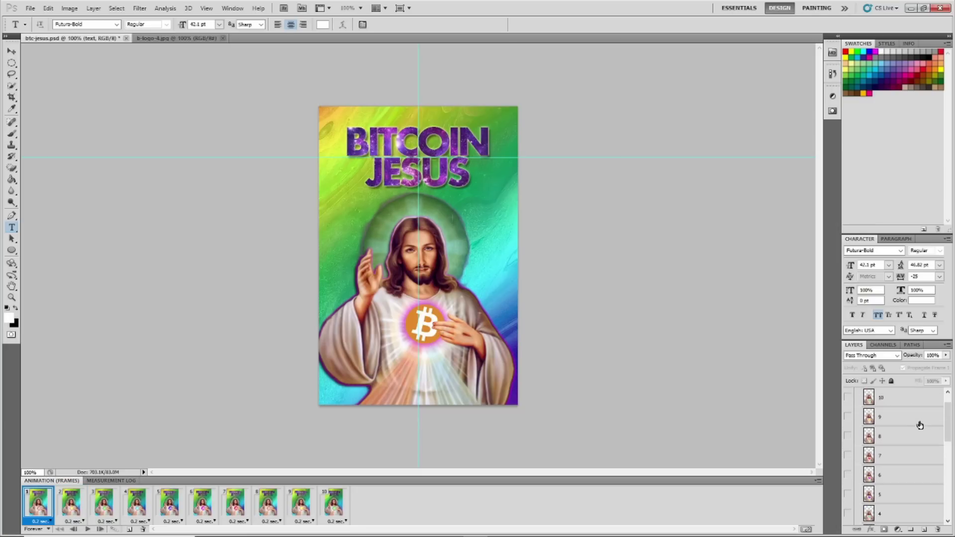
{"action": "scroll", "coordinate": [920, 425], "scroll_direction": "up", "scroll_amount": 3}
{"action": "left_click", "coordinate": [858, 393]}
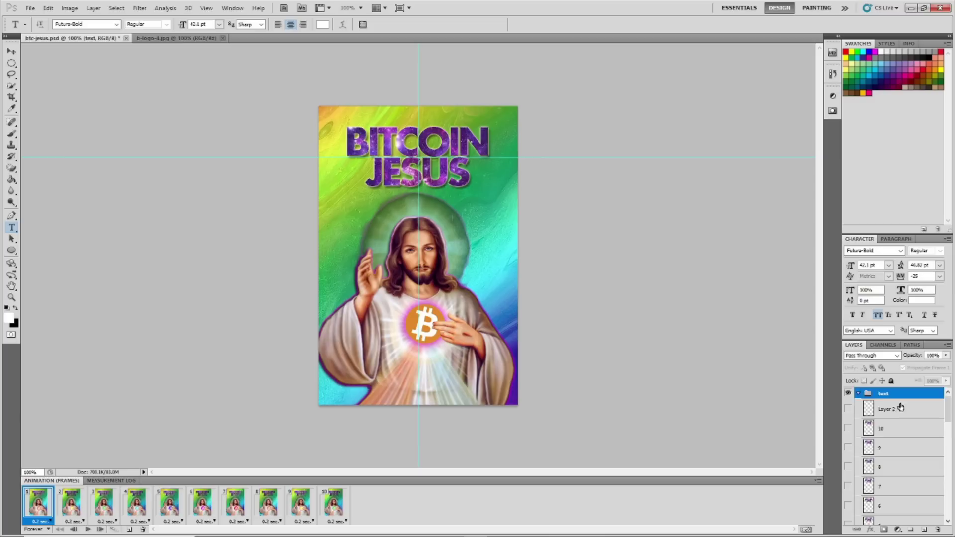
{"action": "scroll", "coordinate": [901, 408], "scroll_direction": "down", "scroll_amount": 2}
{"action": "scroll", "coordinate": [856, 463], "scroll_direction": "down", "scroll_amount": 1}
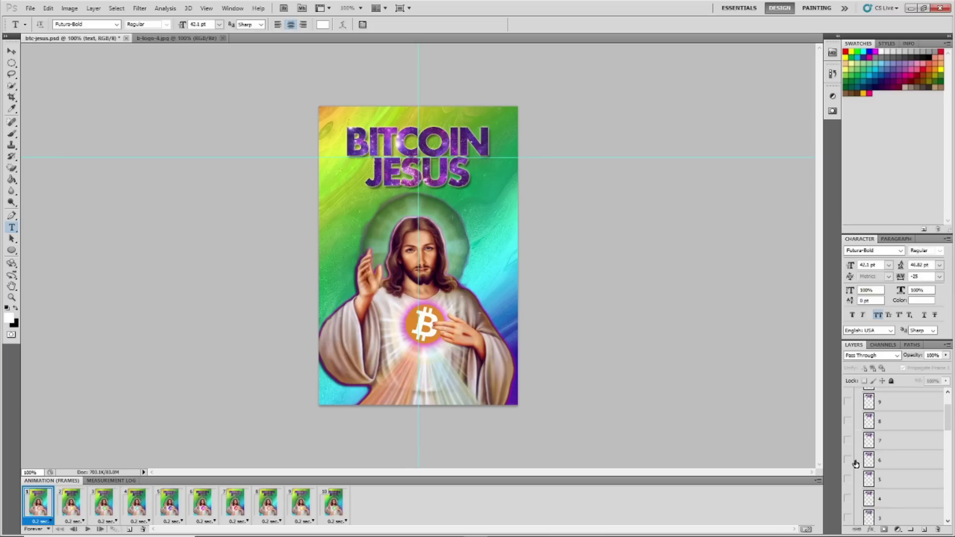
{"action": "scroll", "coordinate": [856, 463], "scroll_direction": "up", "scroll_amount": 2}
- Select animation frame 2 to compare its visible layers, then open the Window menu
{"action": "left_click", "coordinate": [73, 511]}
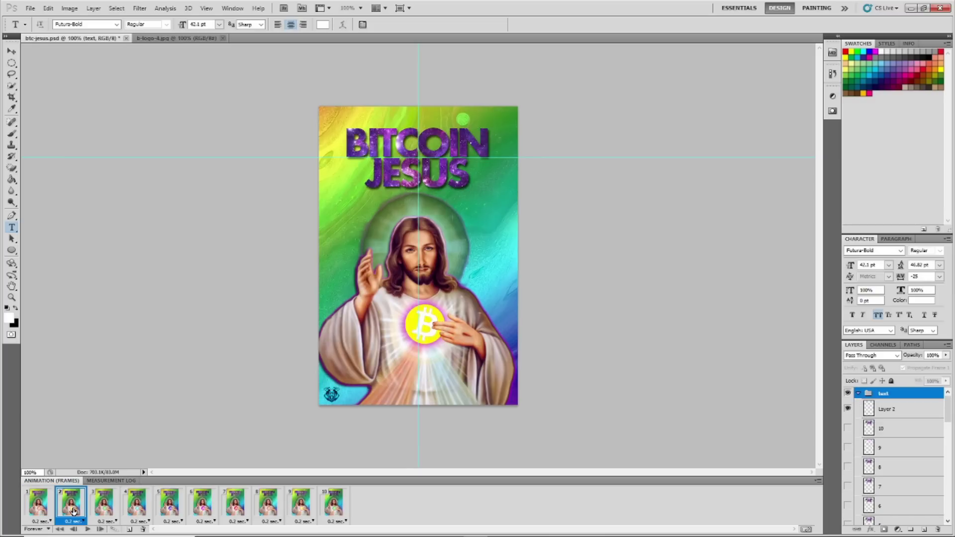
{"action": "scroll", "coordinate": [882, 440], "scroll_direction": "down", "scroll_amount": 3}
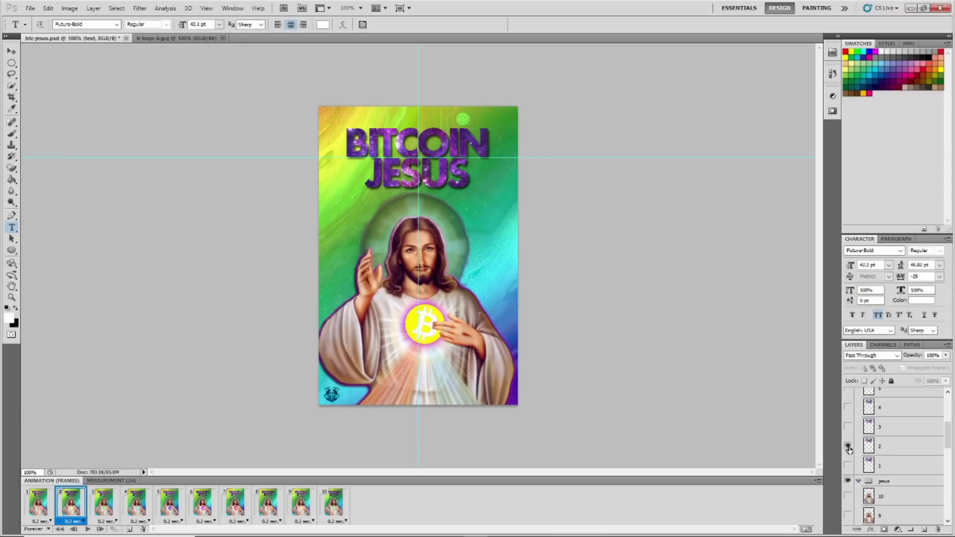
{"action": "scroll", "coordinate": [875, 457], "scroll_direction": "down", "scroll_amount": 10}
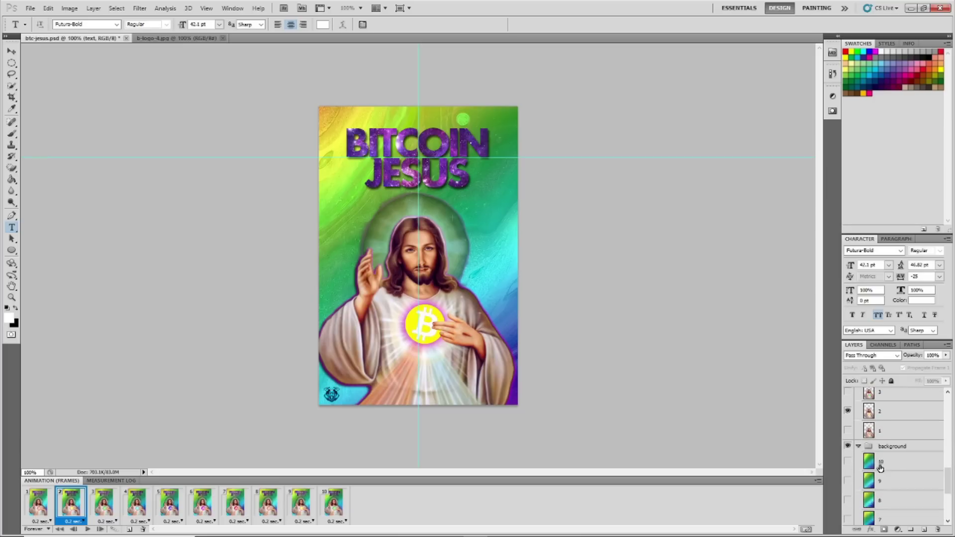
{"action": "scroll", "coordinate": [881, 468], "scroll_direction": "down", "scroll_amount": 2}
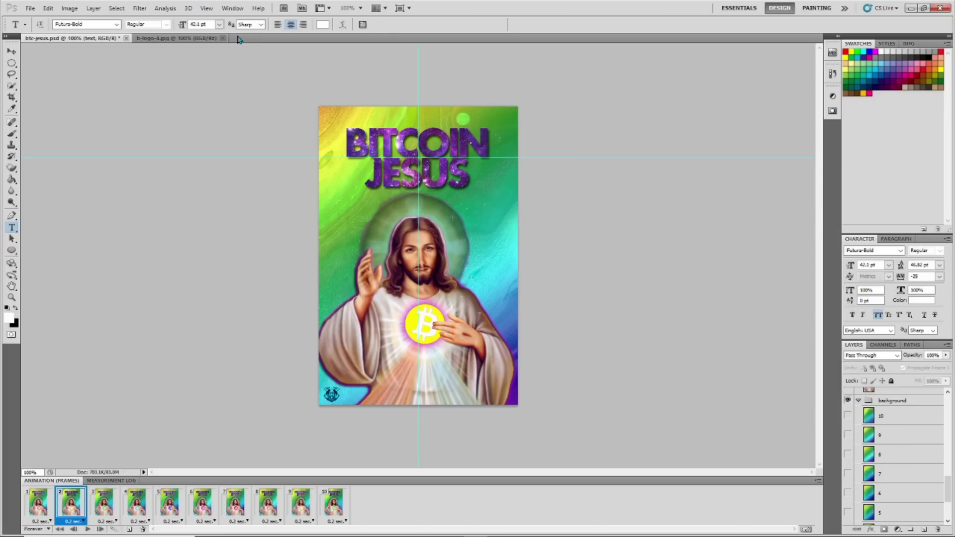
{"action": "left_click", "coordinate": [232, 8]}
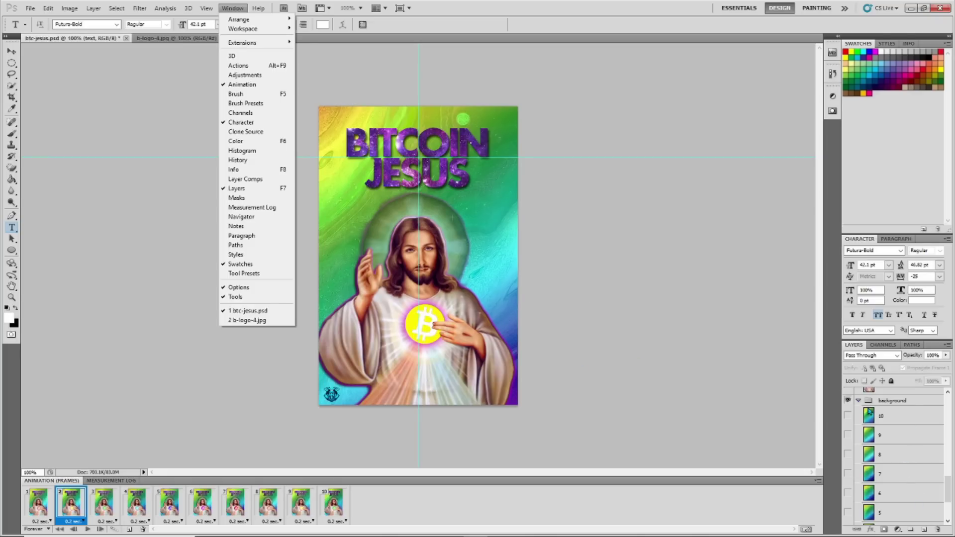
- Select background layer 10, add a new empty layer, and play the animation preview
{"action": "left_click_drag", "start_coordinate": [951, 492], "coordinate": [950, 405]}
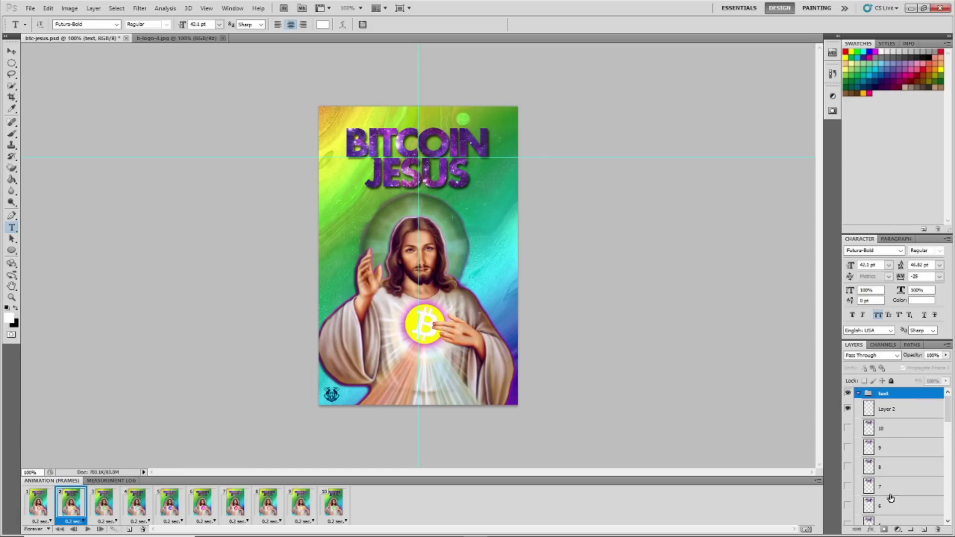
{"action": "left_click_drag", "start_coordinate": [949, 413], "coordinate": [950, 503]}
{"action": "left_click", "coordinate": [888, 443]}
{"action": "left_click", "coordinate": [899, 517], "text": "shift"}
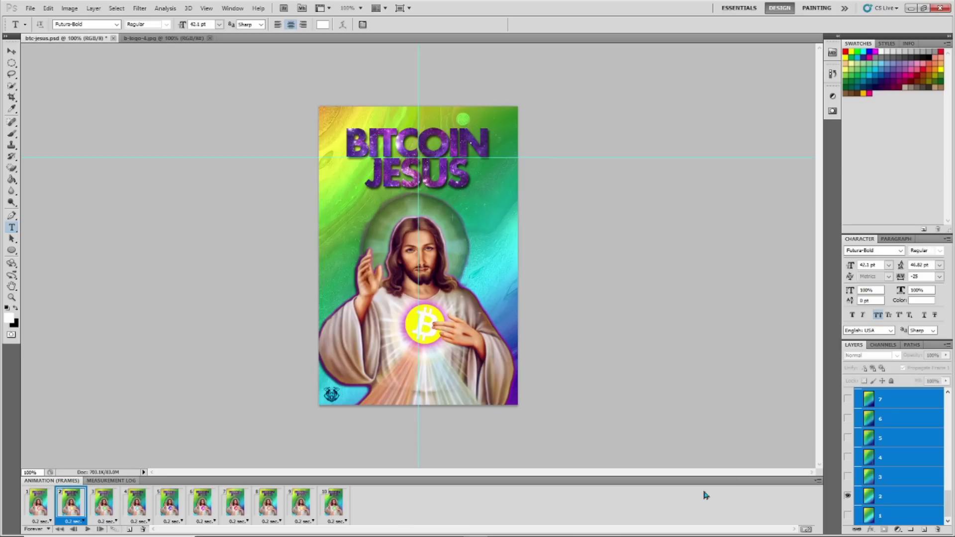
{"action": "scroll", "coordinate": [896, 448], "scroll_direction": "down", "scroll_amount": 2}
{"action": "left_click", "coordinate": [896, 513]}
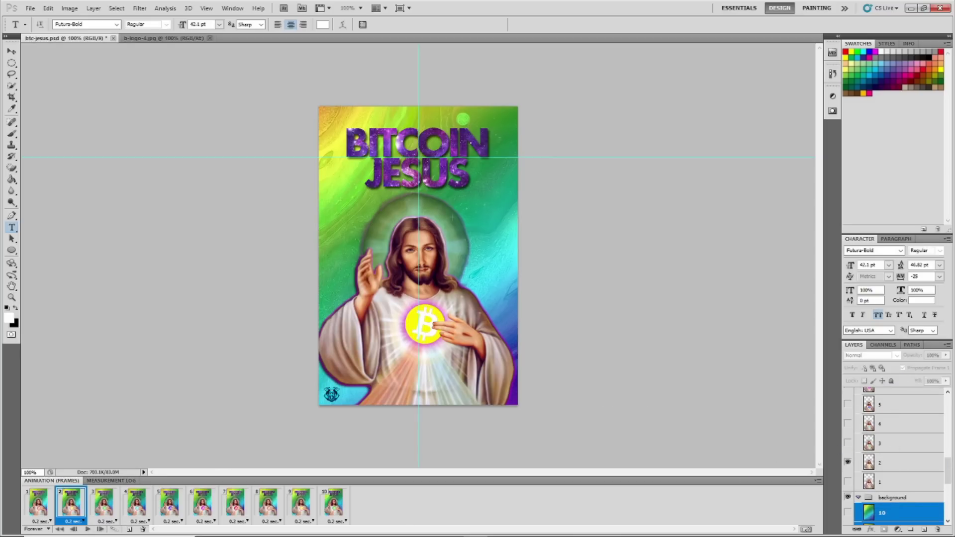
{"action": "scroll", "coordinate": [908, 420], "scroll_direction": "up", "scroll_amount": 5}
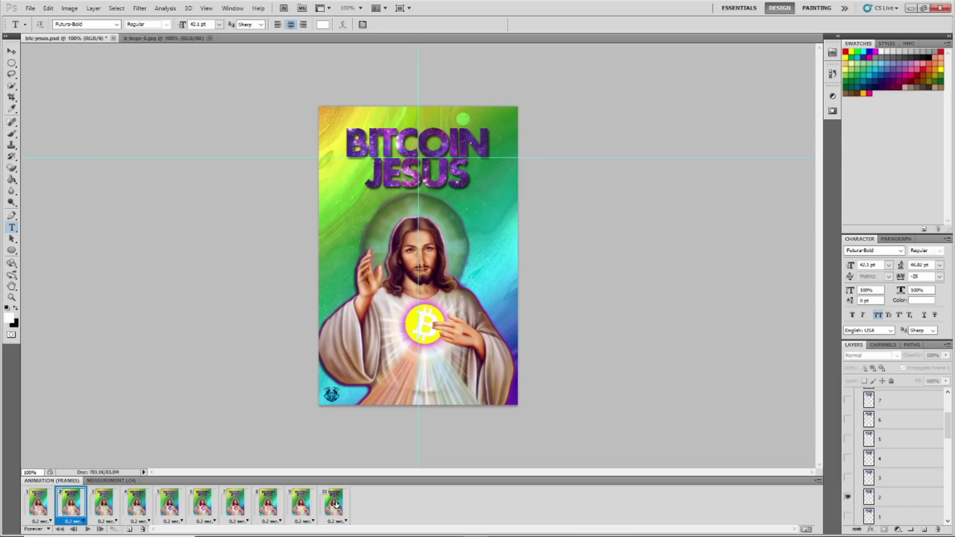
{"action": "key", "text": "ctrl+shift+alt+n"}
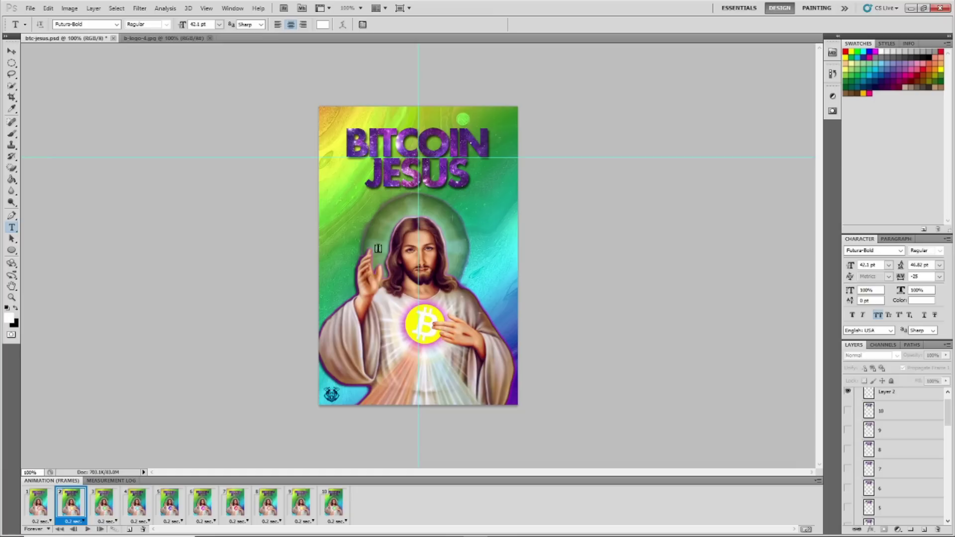
{"action": "left_click", "coordinate": [85, 530]}
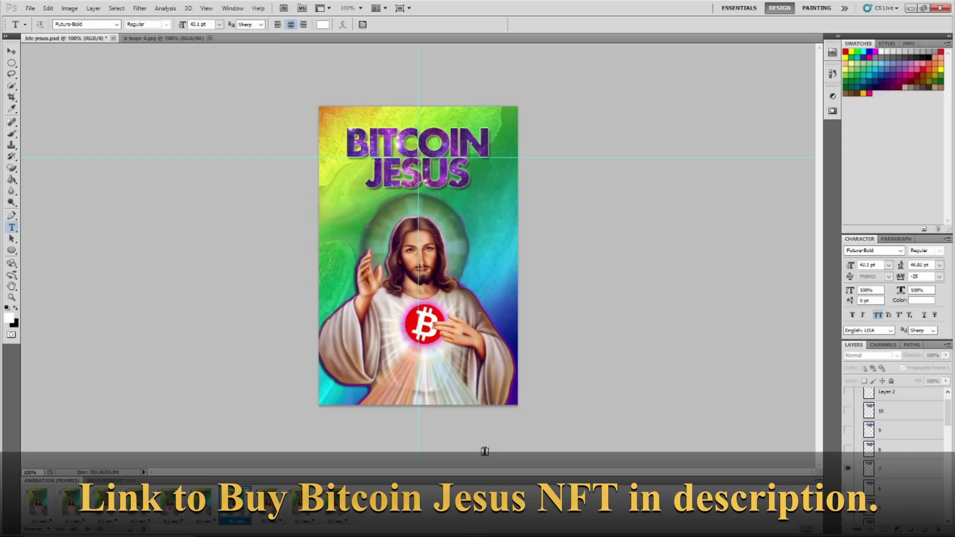
{"action": "left_click", "coordinate": [31, 9]}
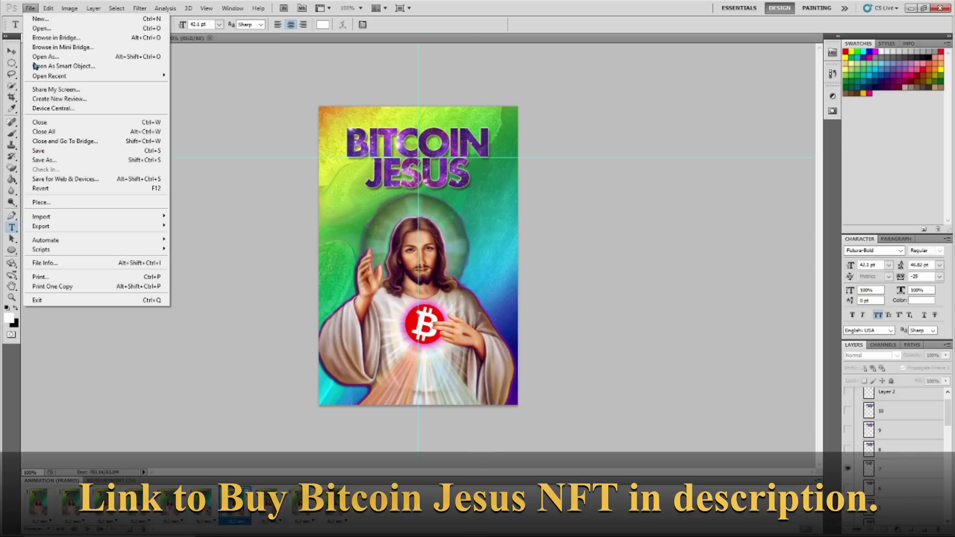
{"action": "left_click", "coordinate": [85, 182]}
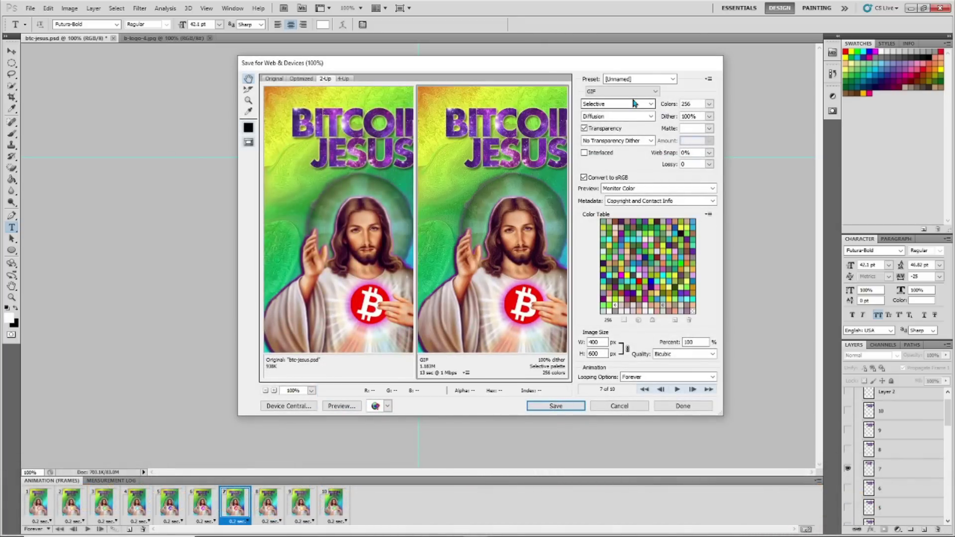
{"action": "left_click", "coordinate": [634, 95]}
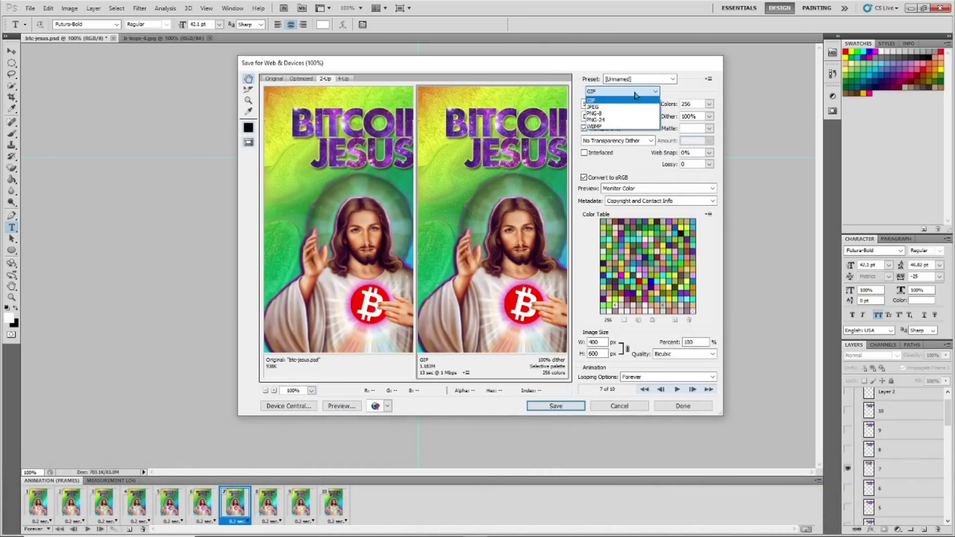
{"action": "left_click", "coordinate": [634, 99]}
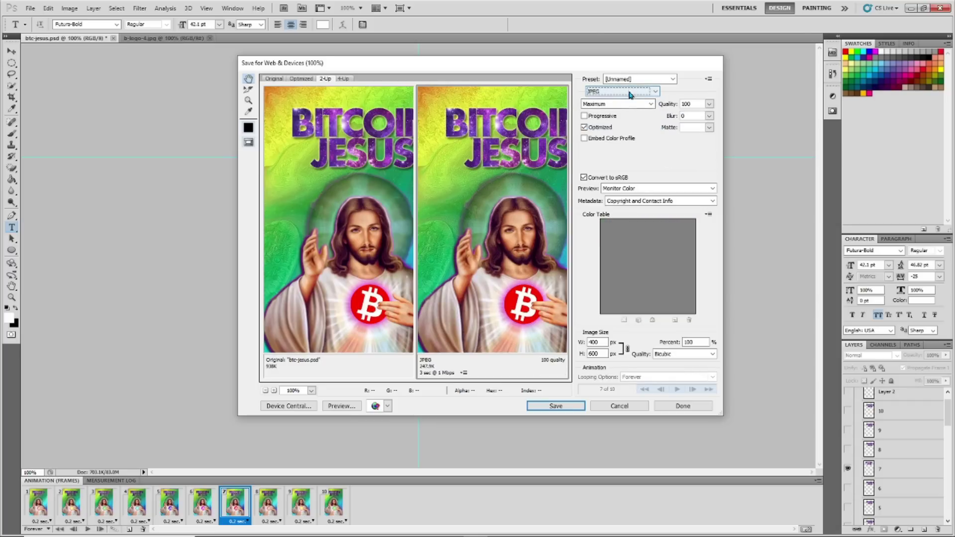
{"action": "left_click", "coordinate": [631, 93]}
{"action": "left_click", "coordinate": [615, 100]}
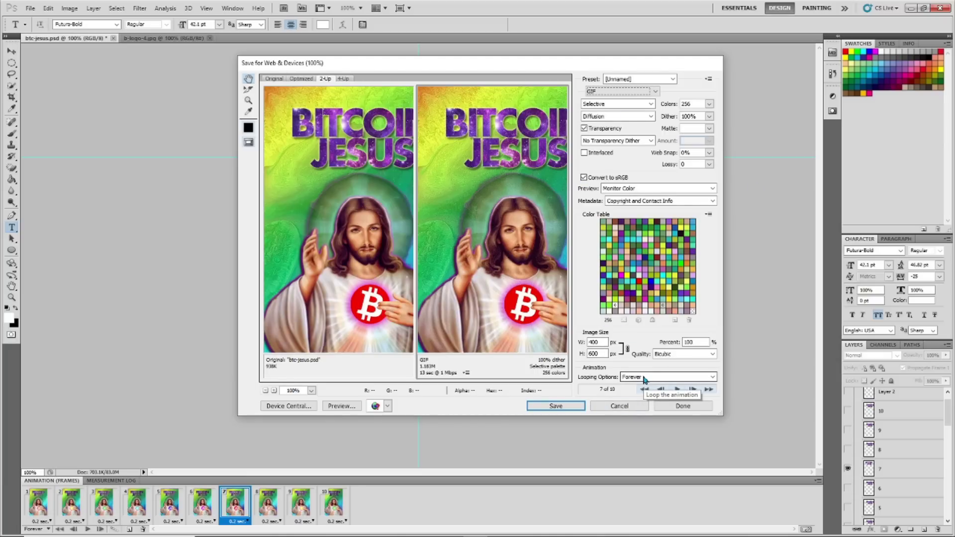
{"action": "left_click", "coordinate": [619, 406]}
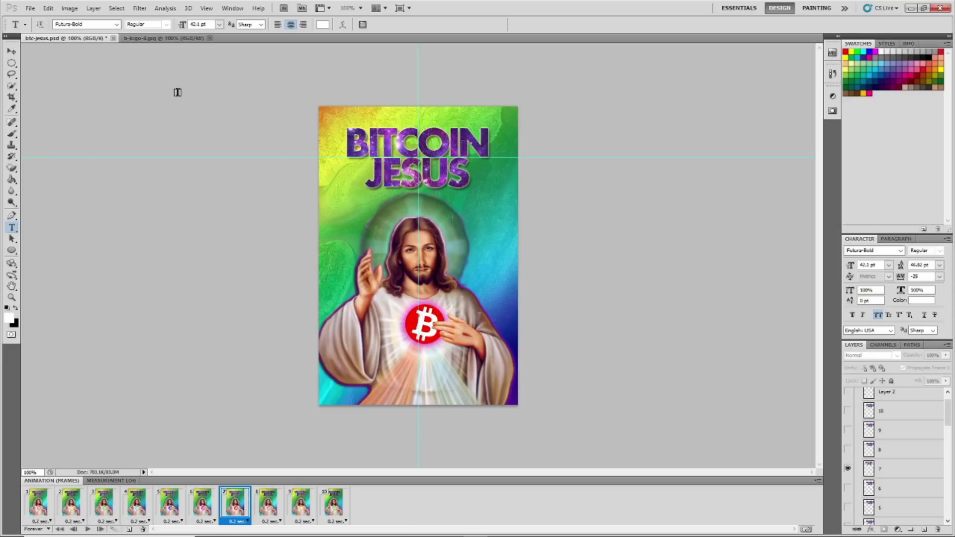
- Switch to b-logo-4.jpg and close the Animation panel
{"action": "left_click", "coordinate": [168, 40]}
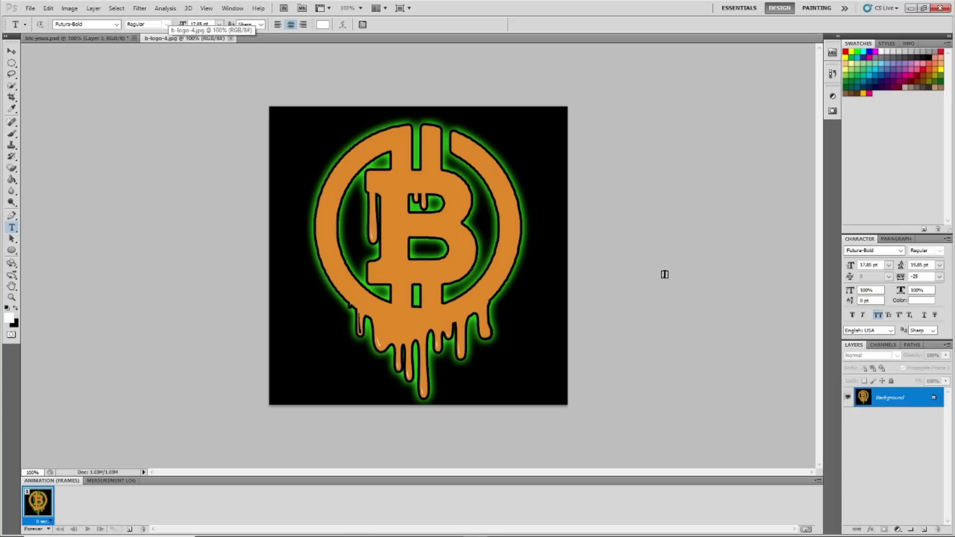
{"action": "left_click", "coordinate": [233, 8]}
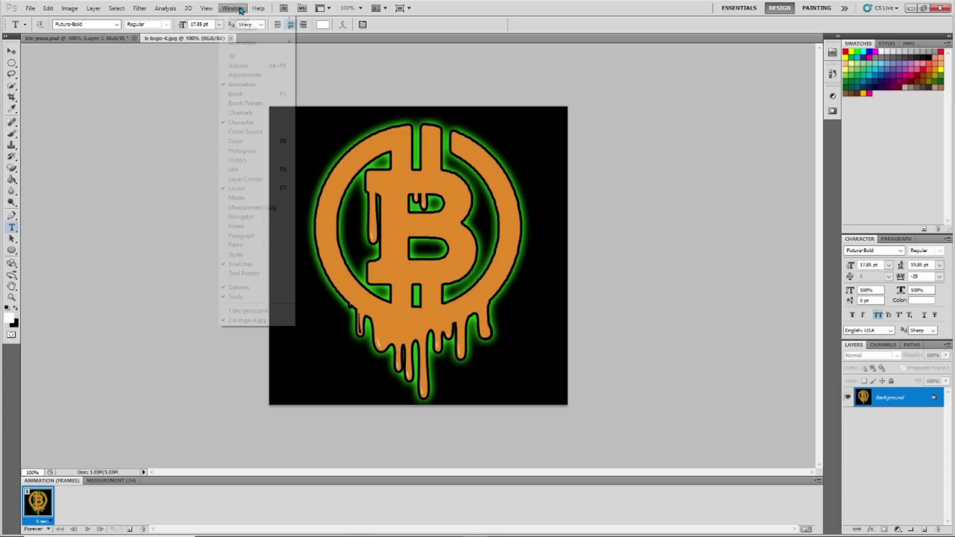
{"action": "left_click", "coordinate": [241, 84]}
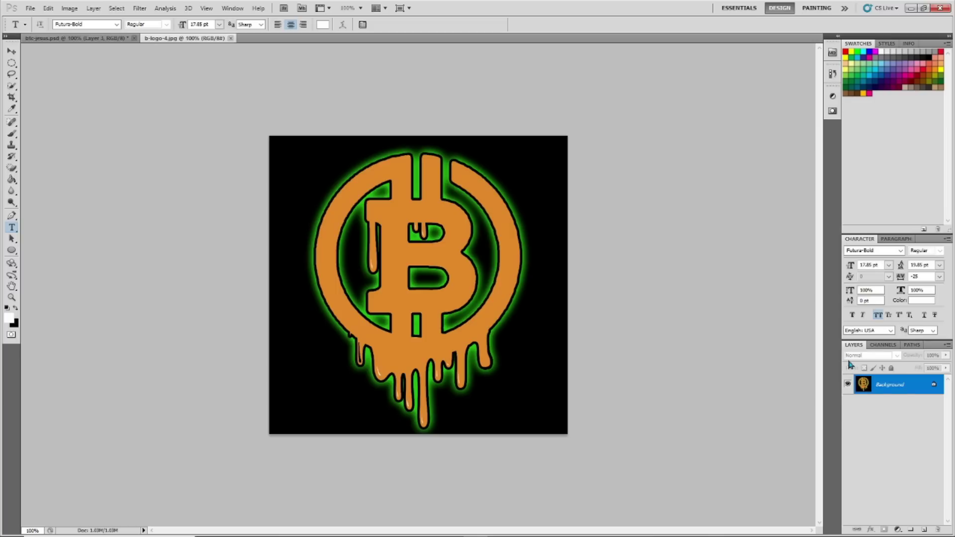
- Convert the Background to Layer 0 and fill the orange bitcoin logo with red
{"action": "double_click", "coordinate": [899, 385]}
{"action": "left_click", "coordinate": [561, 169]}
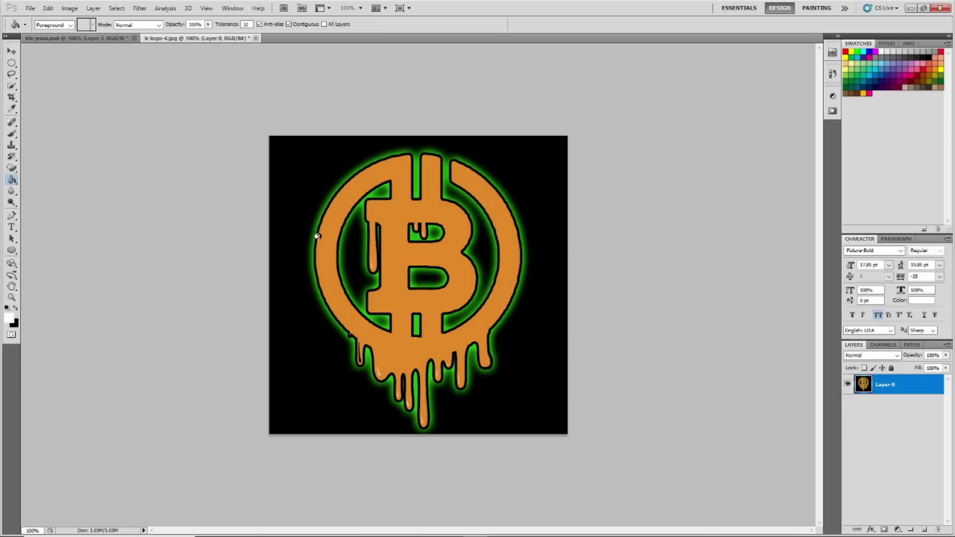
{"action": "left_click", "coordinate": [9, 319]}
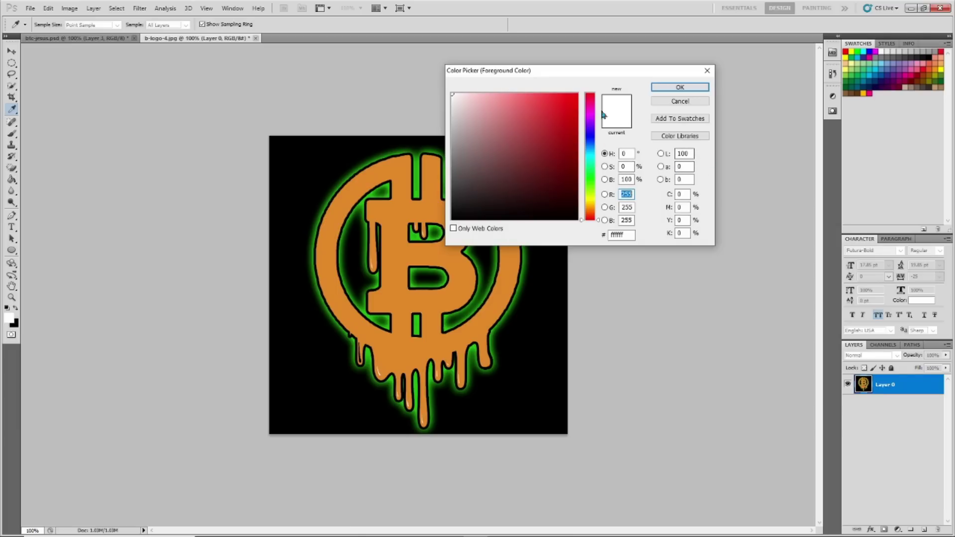
{"action": "left_click", "coordinate": [572, 98]}
{"action": "left_click", "coordinate": [680, 87]}
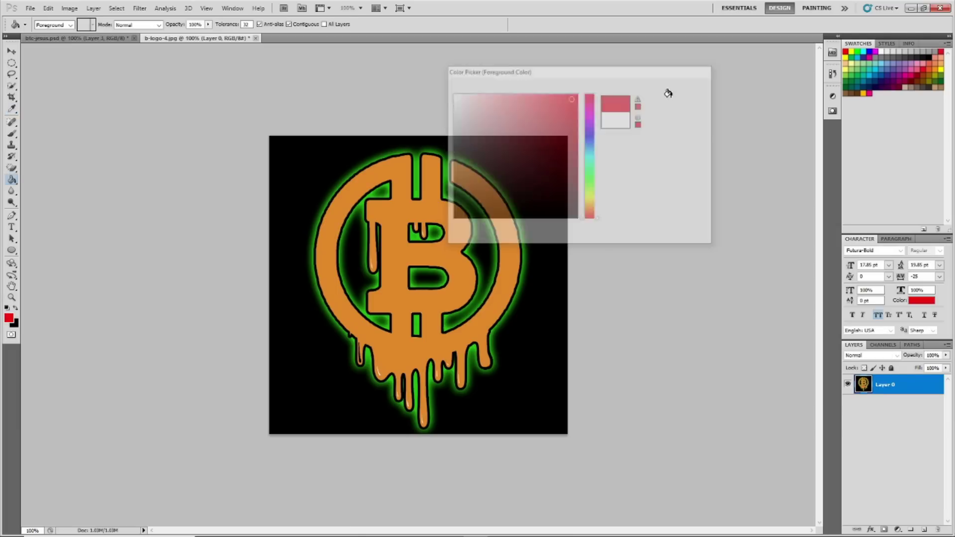
{"action": "left_click", "coordinate": [398, 175]}
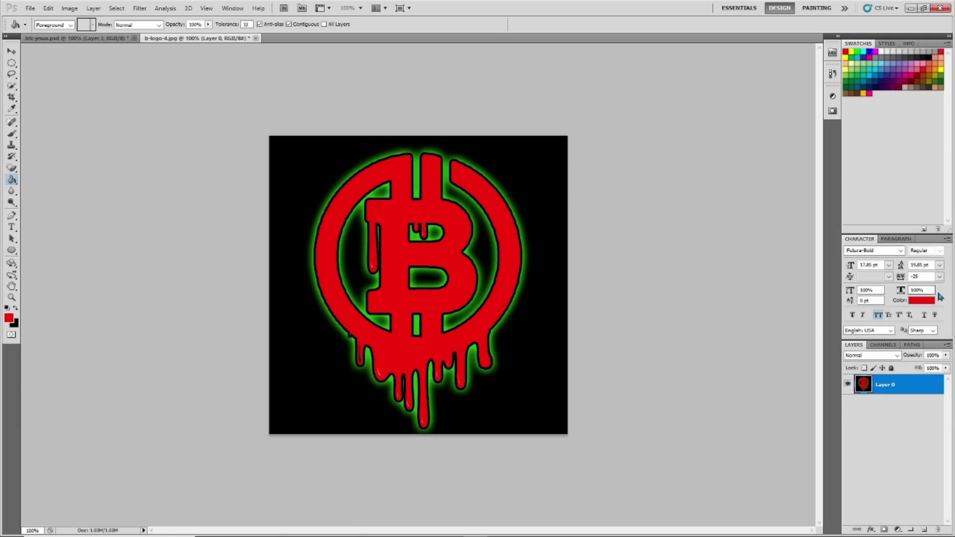
{"action": "left_click", "coordinate": [30, 7]}
- Export the red logo through Save for Web as a JPEG named b-logo-5.jpg
{"action": "left_click", "coordinate": [68, 180]}
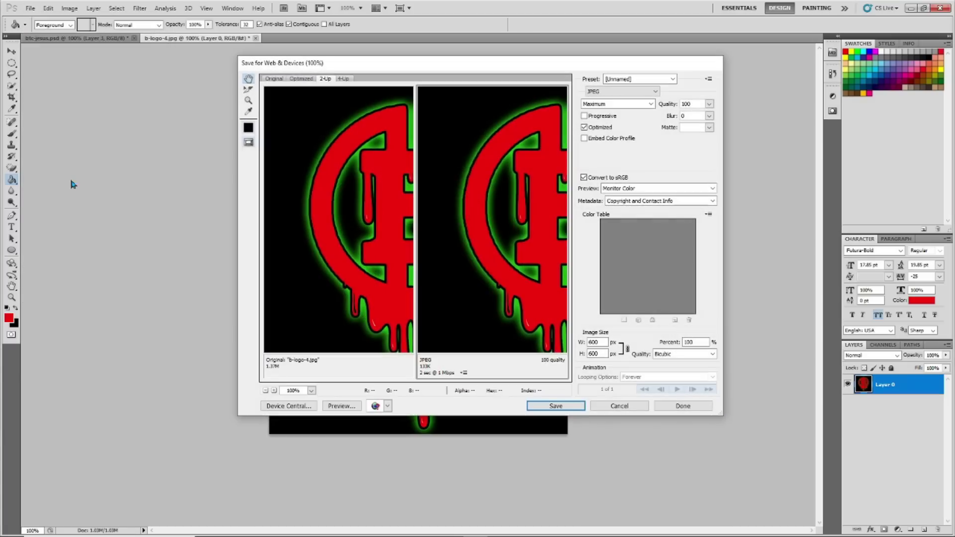
{"action": "left_click", "coordinate": [555, 406]}
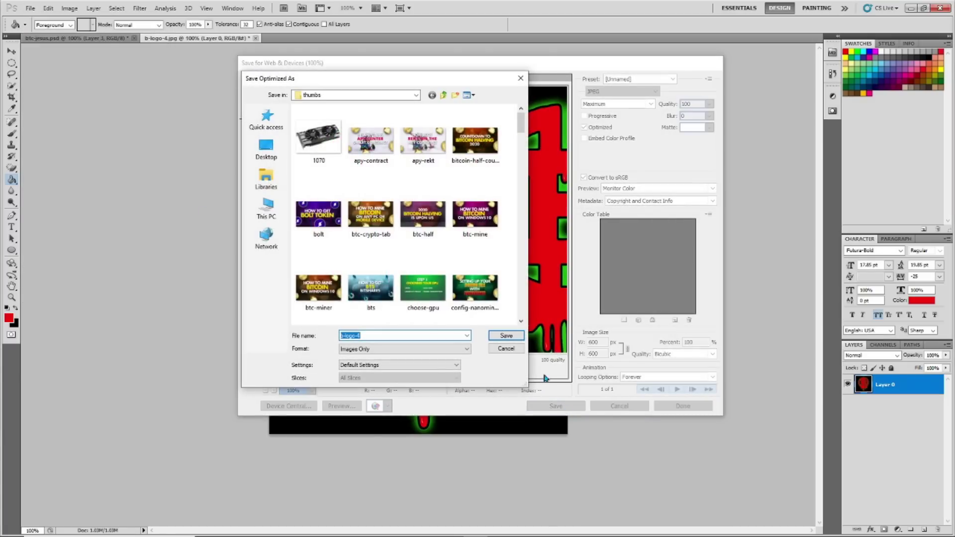
{"action": "left_click", "coordinate": [506, 348]}
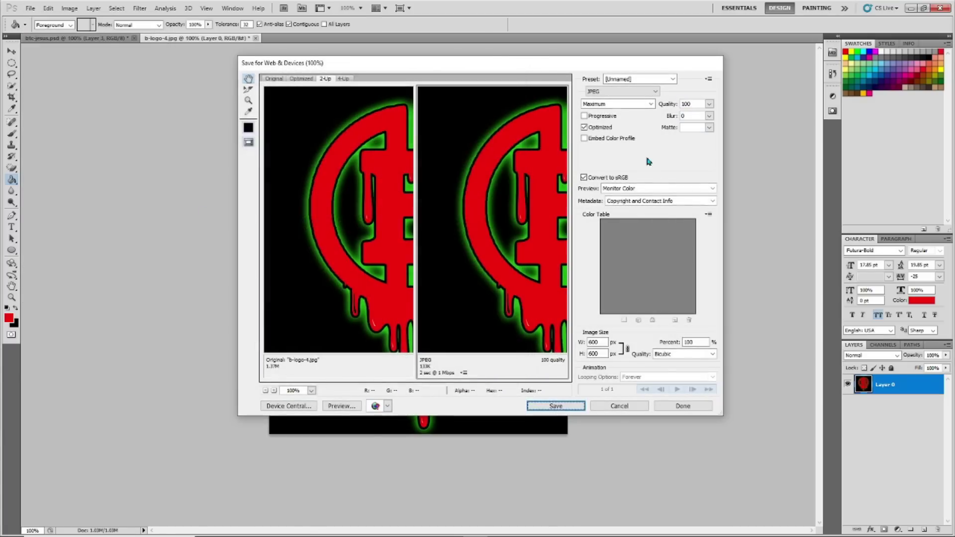
{"action": "left_click", "coordinate": [557, 406]}
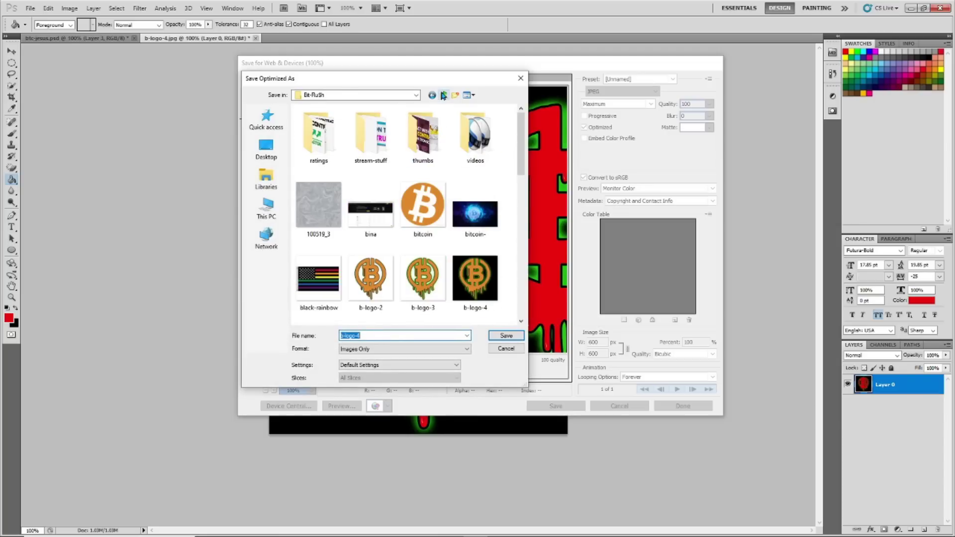
{"action": "scroll", "coordinate": [453, 170], "scroll_direction": "down", "scroll_amount": 2}
{"action": "left_click", "coordinate": [475, 170]}
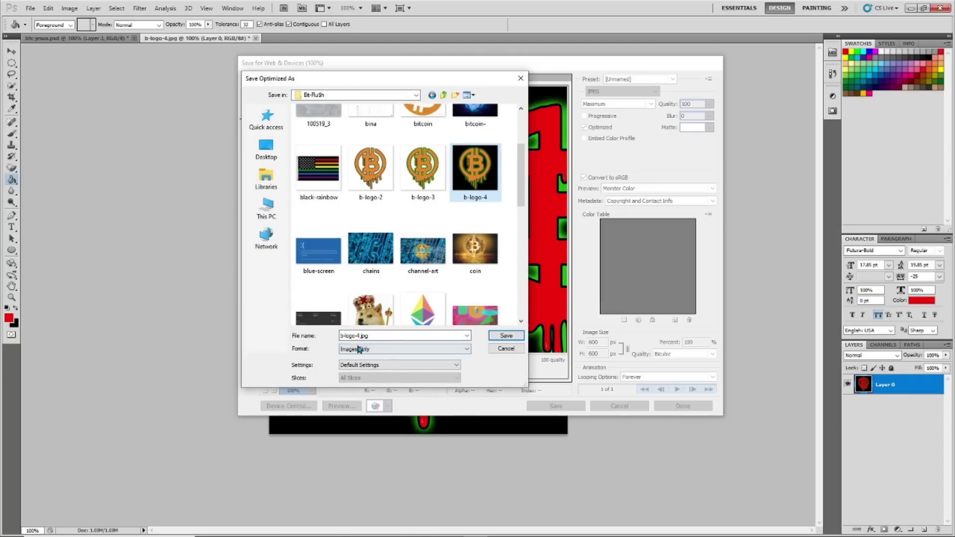
{"action": "double_click", "coordinate": [363, 335]}
{"action": "left_click", "coordinate": [363, 336]}
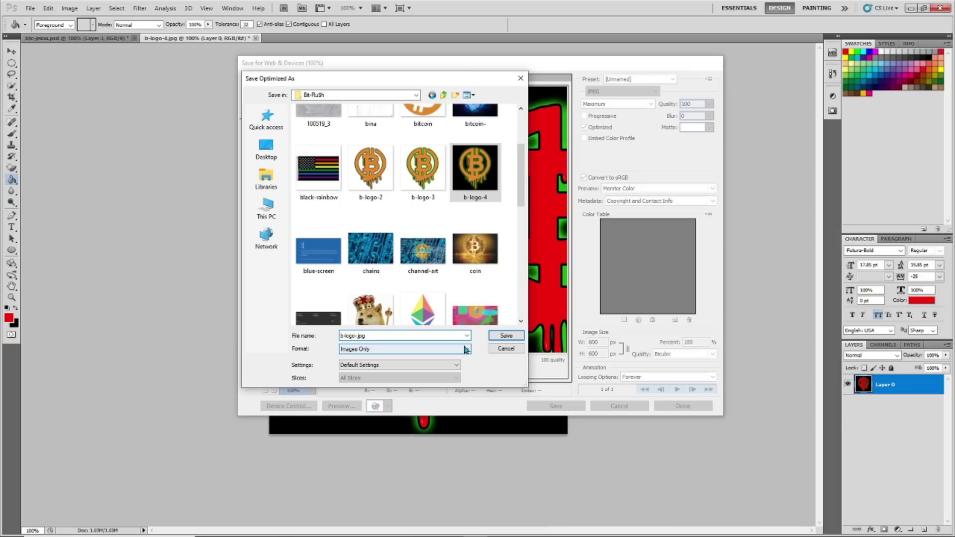
{"action": "type", "text": "5"}
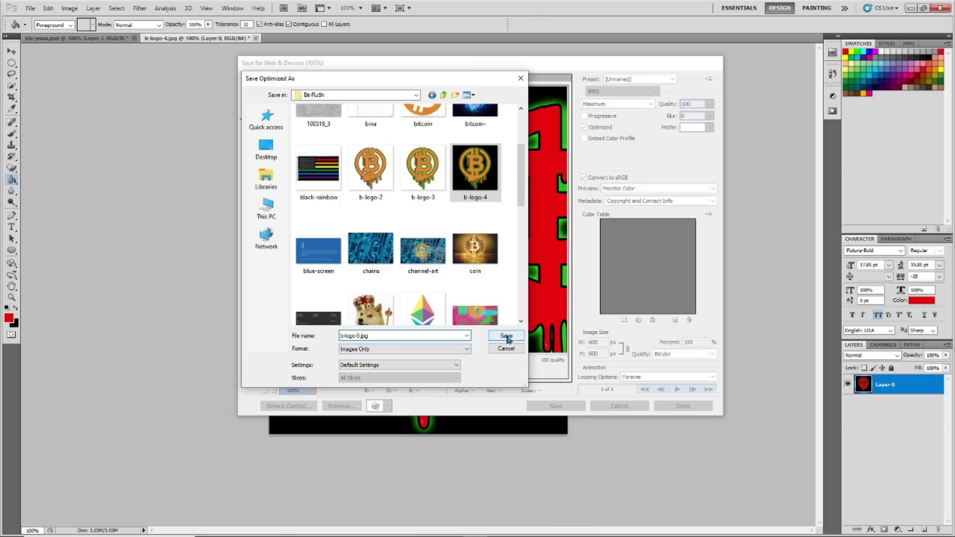
{"action": "left_click", "coordinate": [506, 336]}
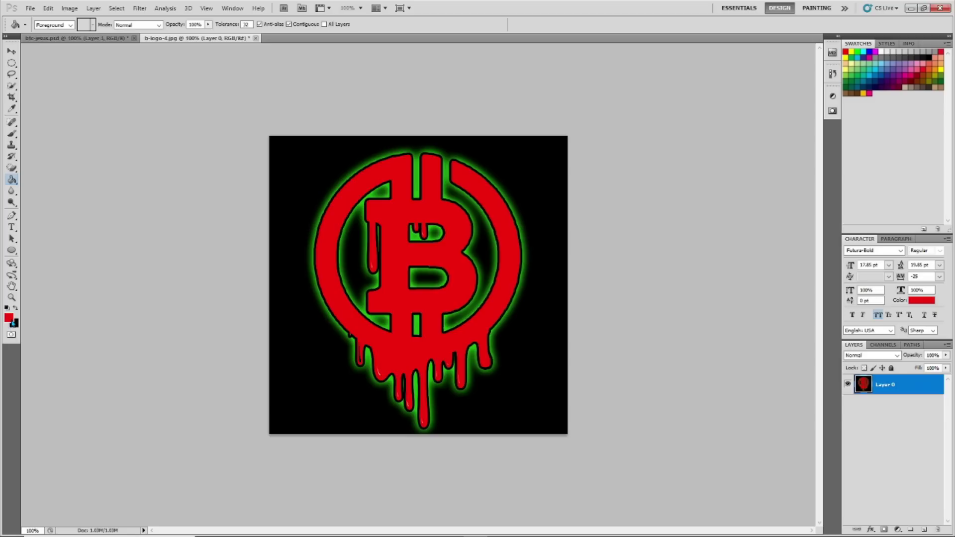
- Pick a vivid yellow foreground colour and paint-bucket the red logo yellow
{"action": "left_click", "coordinate": [11, 320]}
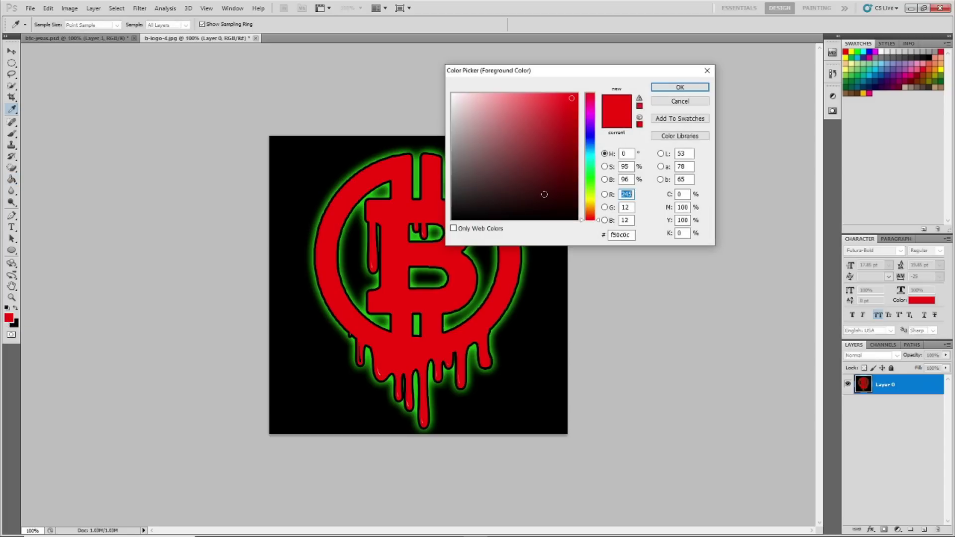
{"action": "left_click", "coordinate": [591, 199]}
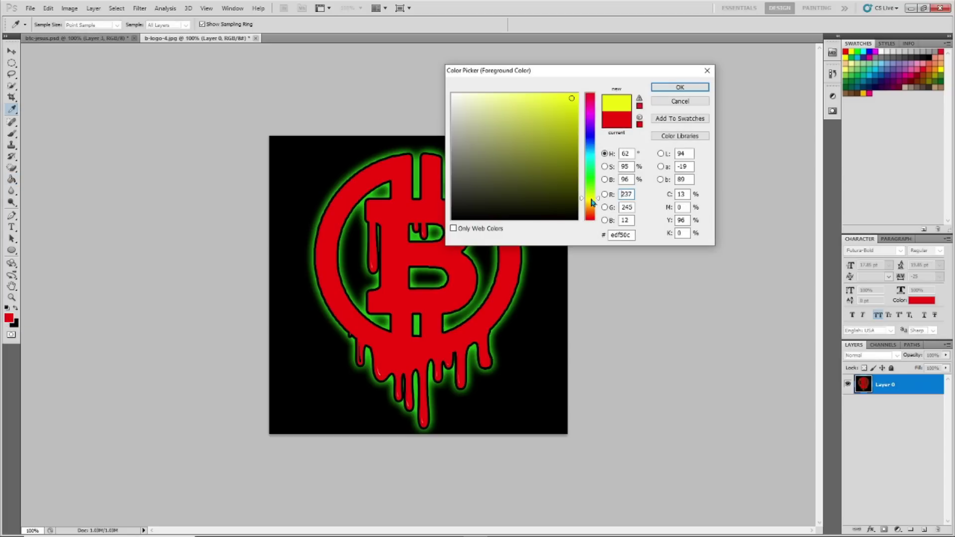
{"action": "left_click", "coordinate": [567, 106]}
{"action": "left_click", "coordinate": [569, 100]}
{"action": "left_click", "coordinate": [680, 87]}
{"action": "key", "text": "g"}
{"action": "left_click", "coordinate": [371, 175]}
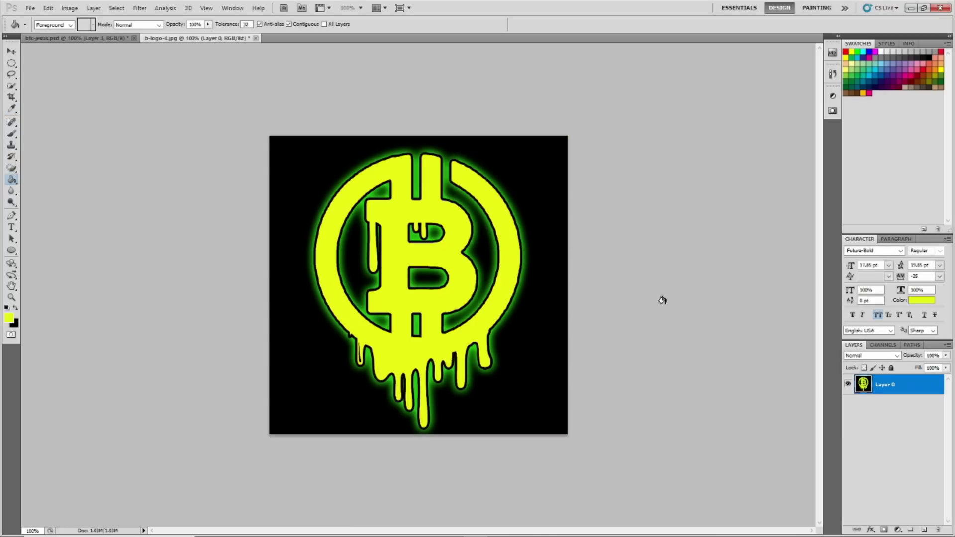
- Save the yellow logo for web as the next numbered b-logo JPEG, then minimise Photoshop
{"action": "left_click", "coordinate": [30, 8]}
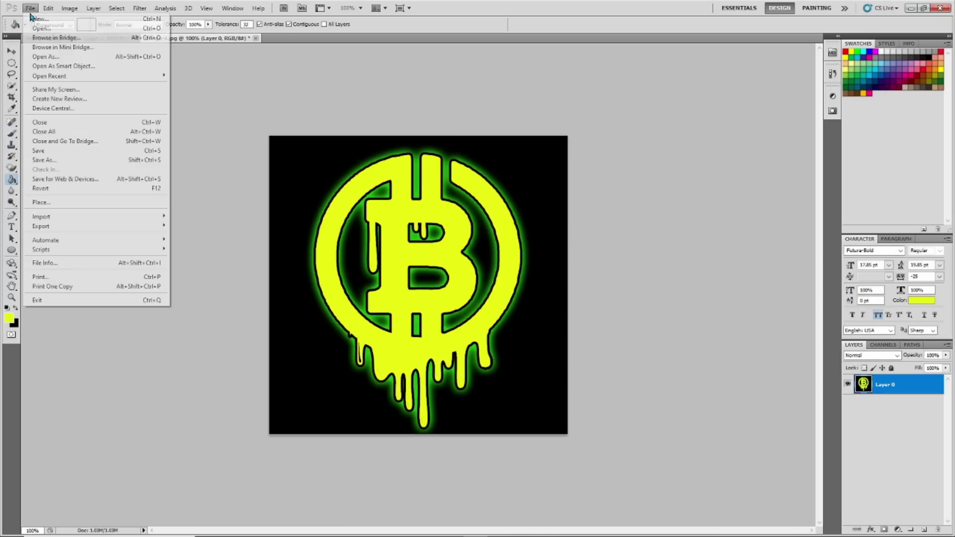
{"action": "left_click", "coordinate": [80, 178]}
{"action": "left_click", "coordinate": [554, 403]}
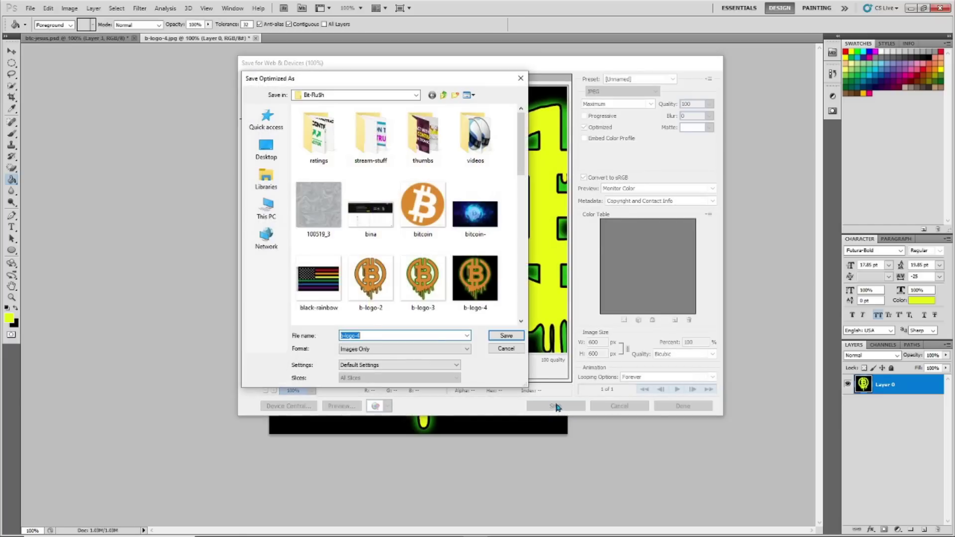
{"action": "scroll", "coordinate": [442, 301], "scroll_direction": "down", "scroll_amount": 5}
{"action": "scroll", "coordinate": [438, 299], "scroll_direction": "up", "scroll_amount": 5}
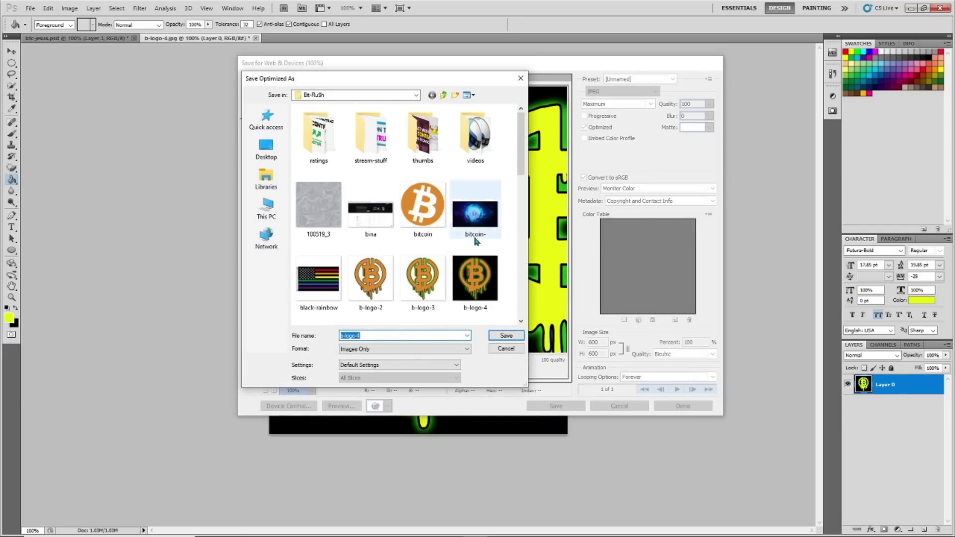
{"action": "left_click", "coordinate": [488, 290]}
{"action": "left_click", "coordinate": [359, 335]}
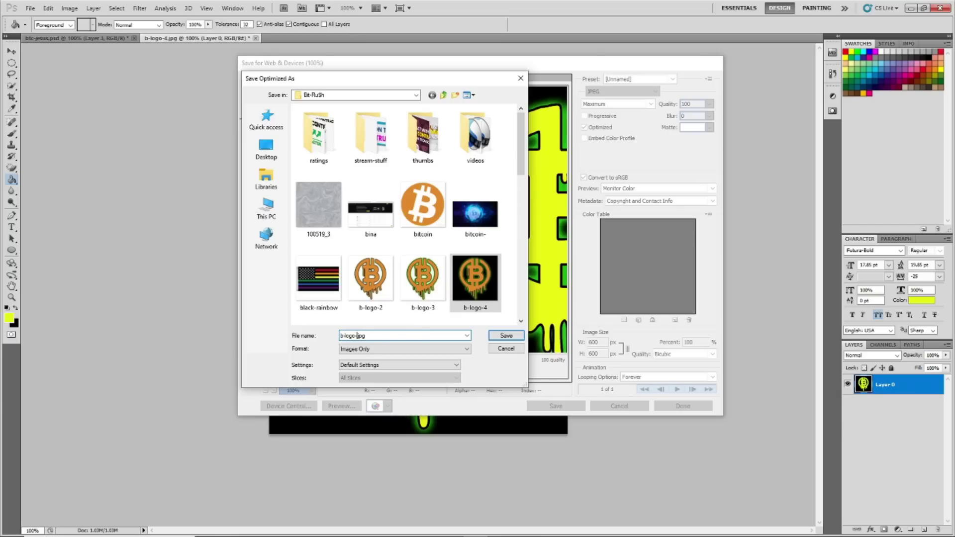
{"action": "type", "text": "5"}
{"action": "scroll", "coordinate": [448, 249], "scroll_direction": "down", "scroll_amount": 5}
{"action": "scroll", "coordinate": [467, 245], "scroll_direction": "up", "scroll_amount": 5}
{"action": "scroll", "coordinate": [468, 245], "scroll_direction": "down", "scroll_amount": 5}
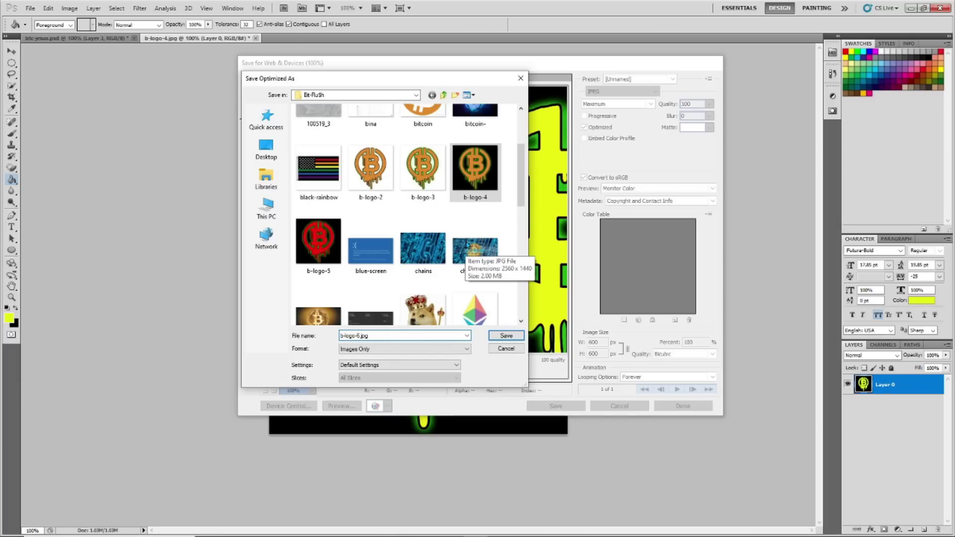
{"action": "left_click", "coordinate": [507, 336]}
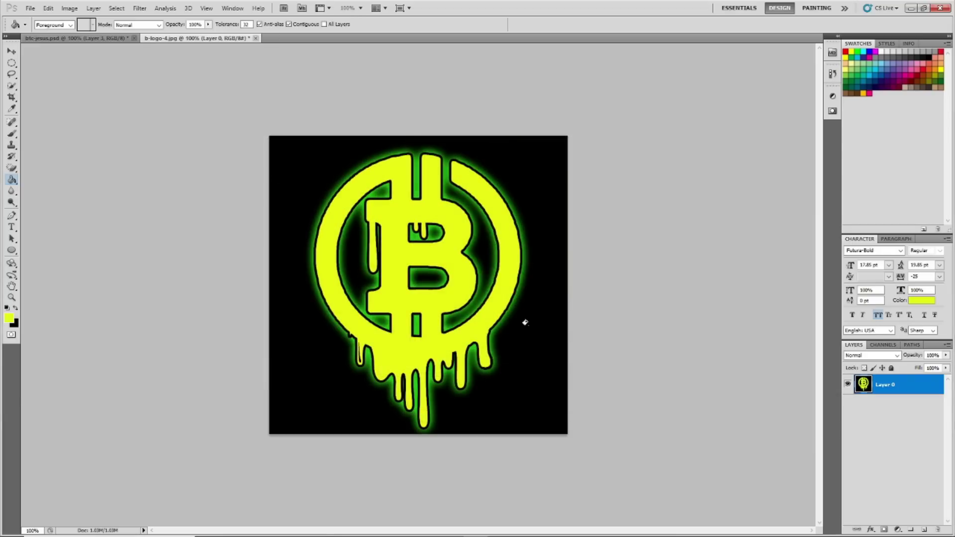
{"action": "left_click", "coordinate": [910, 8]}
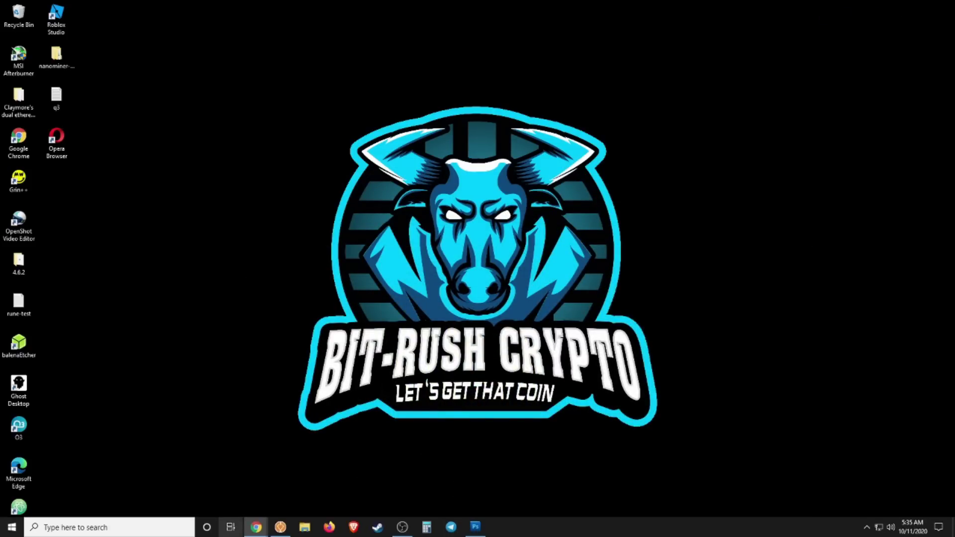
- Bring up Chrome, dismiss the notifications panel, and switch to the ezgif Animated GIF Maker tab
{"action": "mouse_move", "coordinate": [248, 532]}
{"action": "left_click", "coordinate": [233, 497]}
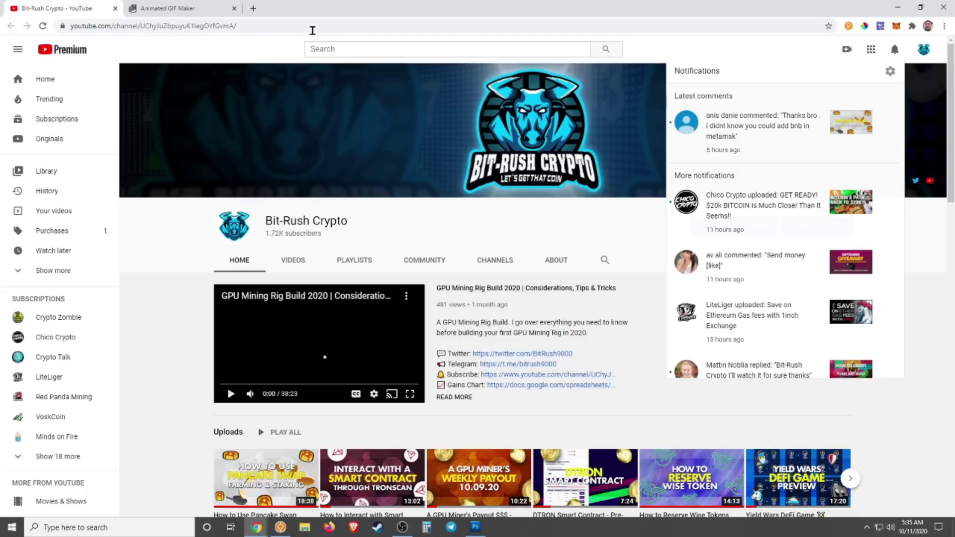
{"action": "left_click", "coordinate": [923, 270]}
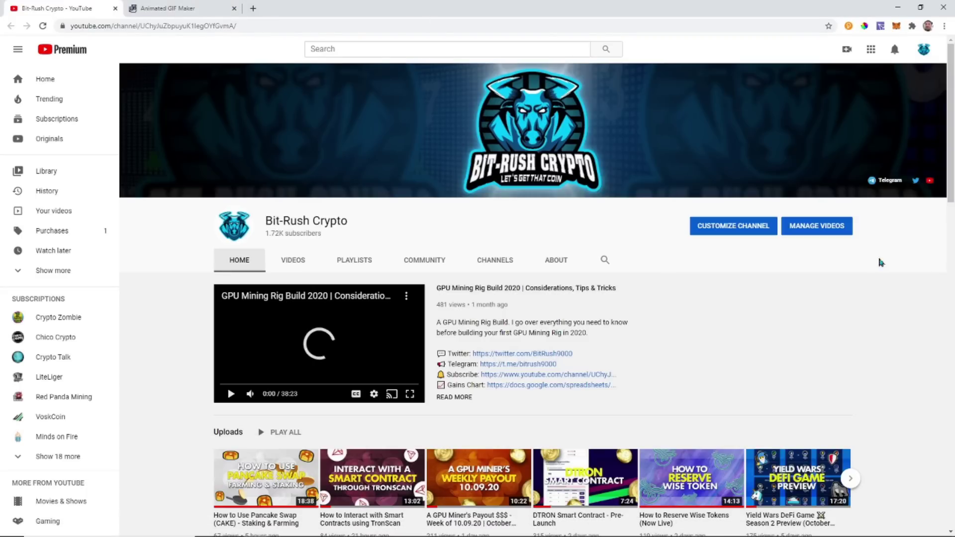
{"action": "scroll", "coordinate": [874, 323], "scroll_direction": "down", "scroll_amount": 2}
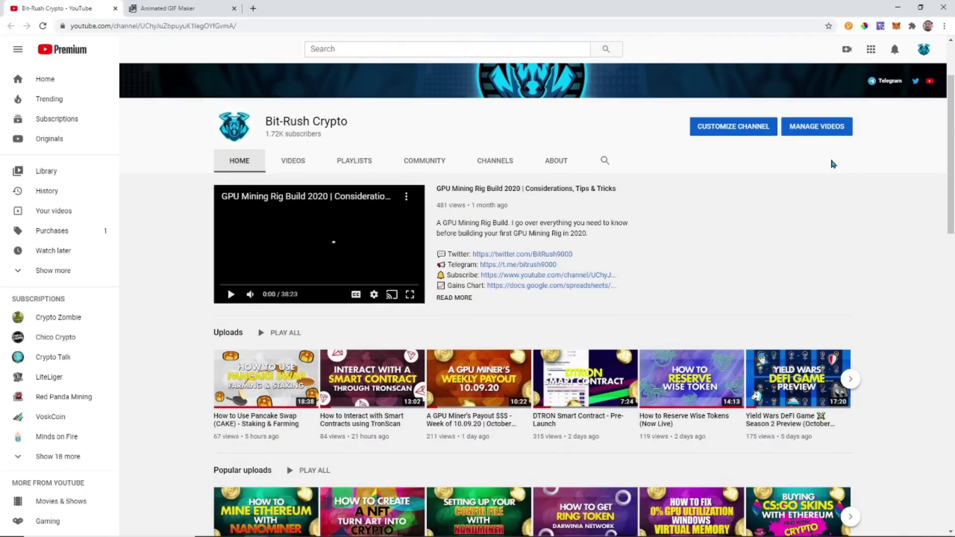
{"action": "left_click", "coordinate": [192, 6]}
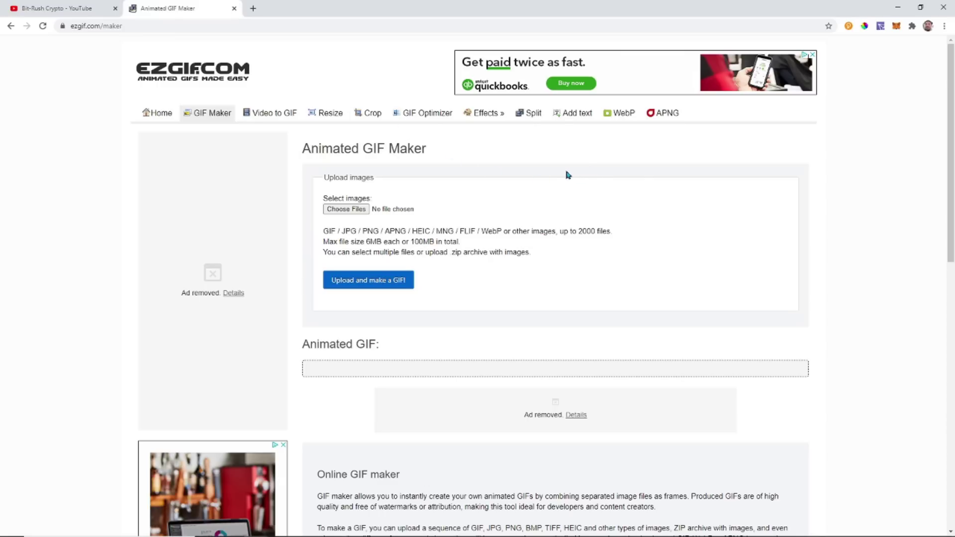
- Select b-logo-4, b-logo-5 and b-logo-6 from the Bit-RuSh folder and upload them as GIF frames
{"action": "left_click", "coordinate": [343, 208]}
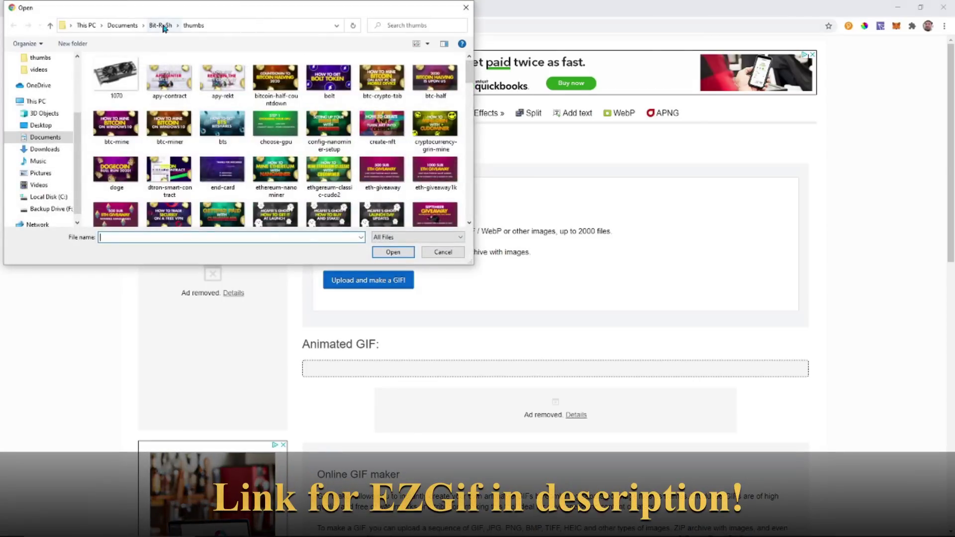
{"action": "left_click", "coordinate": [160, 25]}
{"action": "scroll", "coordinate": [299, 125], "scroll_direction": "down", "scroll_amount": 3}
{"action": "left_click", "coordinate": [346, 145]}
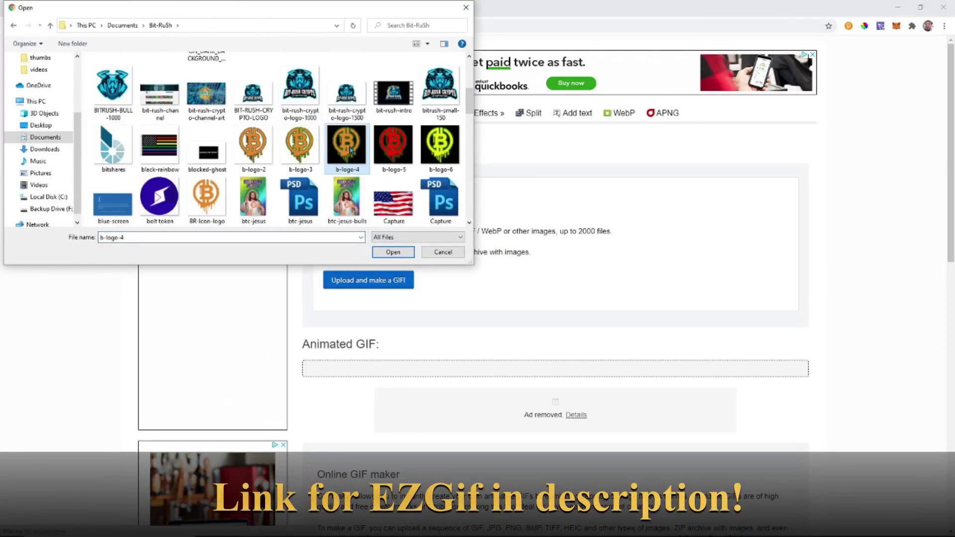
{"action": "left_click", "coordinate": [393, 150], "text": "ctrl"}
{"action": "left_click", "coordinate": [435, 169], "text": "ctrl"}
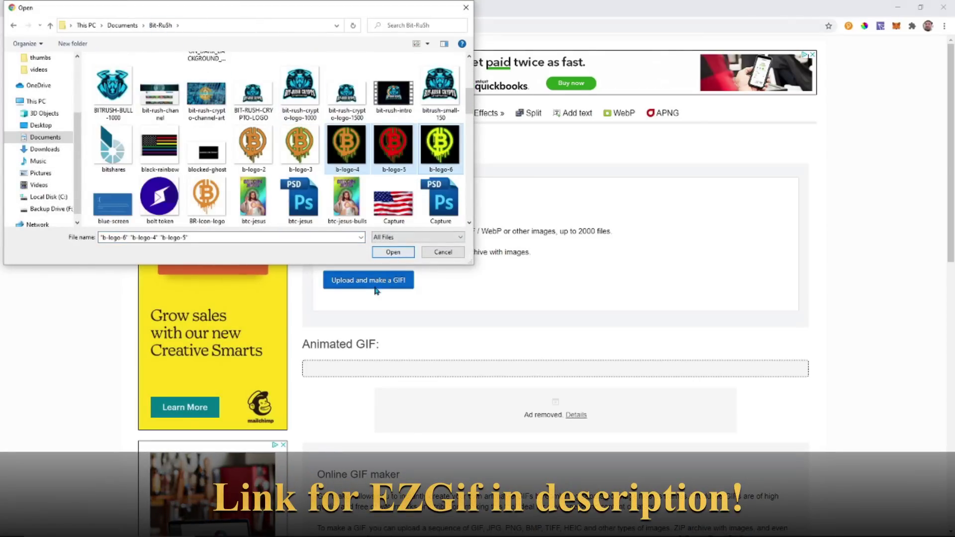
{"action": "left_click", "coordinate": [393, 251]}
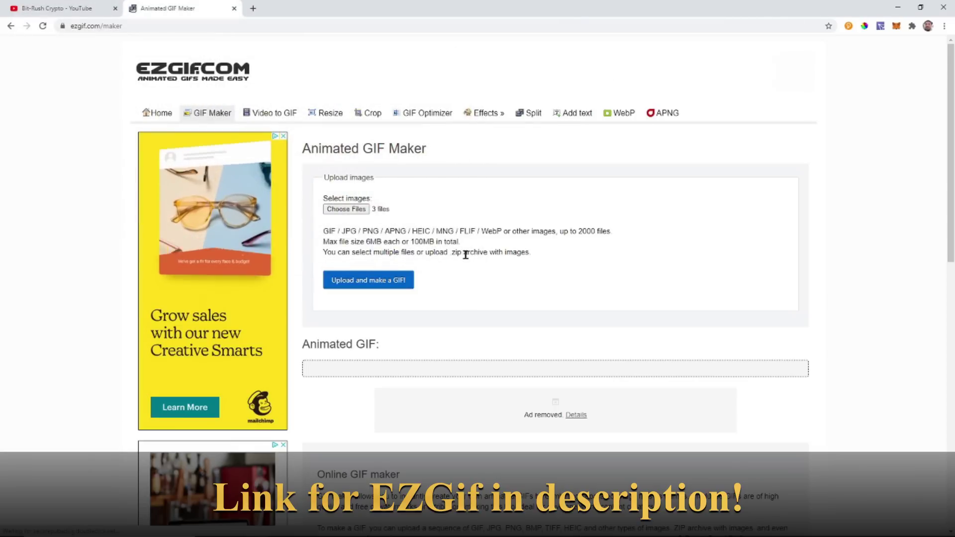
{"action": "left_click", "coordinate": [379, 285]}
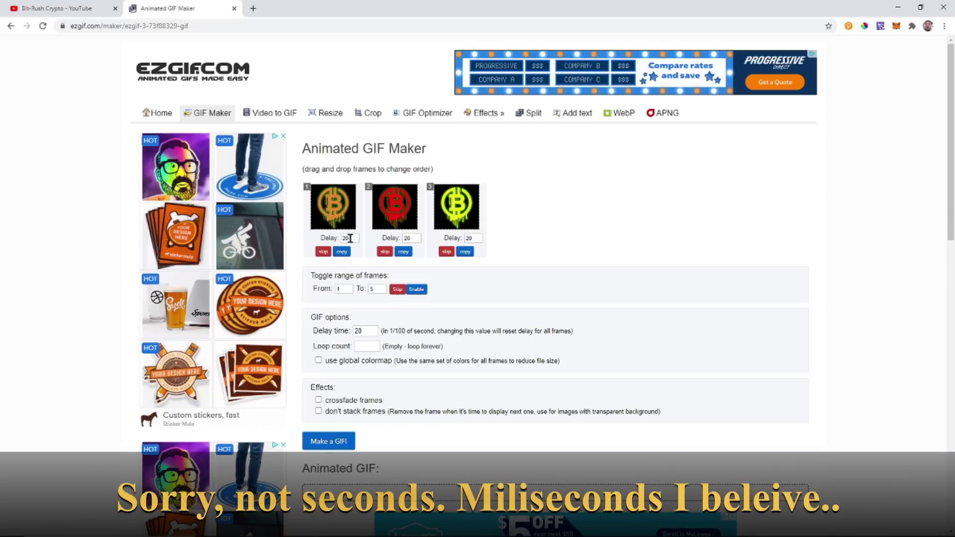
- Change the delay of frames 1, 2 and 3 from 20 to 12
{"action": "double_click", "coordinate": [347, 238]}
{"action": "type", "text": "1"}
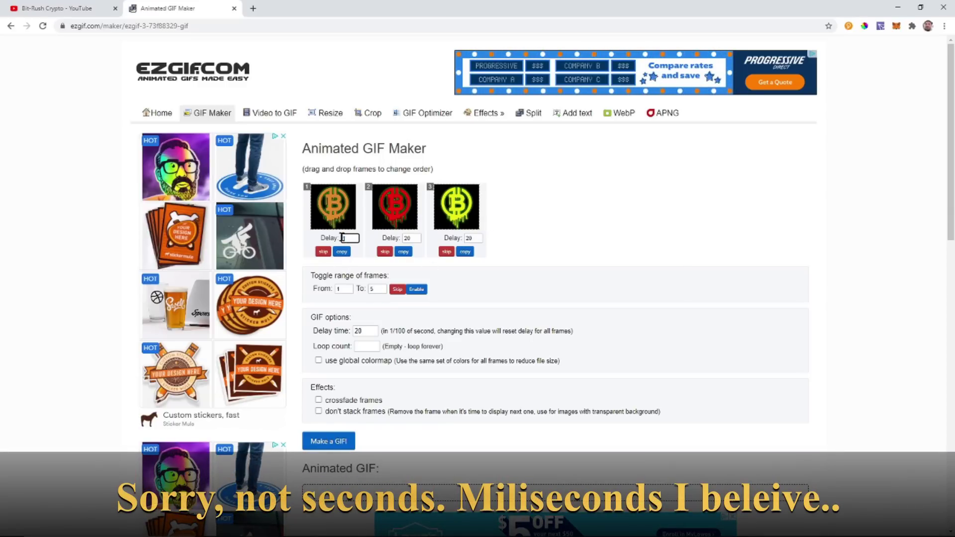
{"action": "type", "text": "2"}
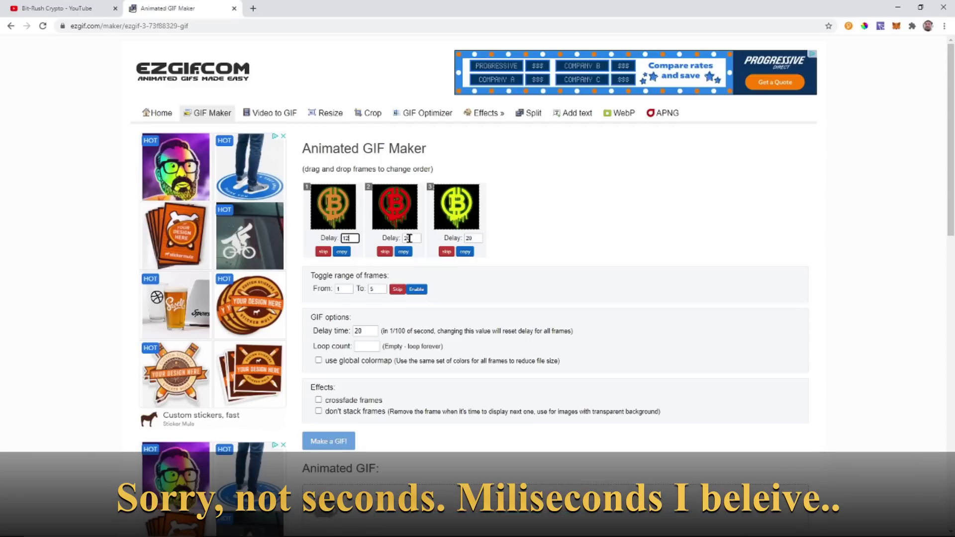
{"action": "double_click", "coordinate": [409, 238]}
{"action": "type", "text": "12"}
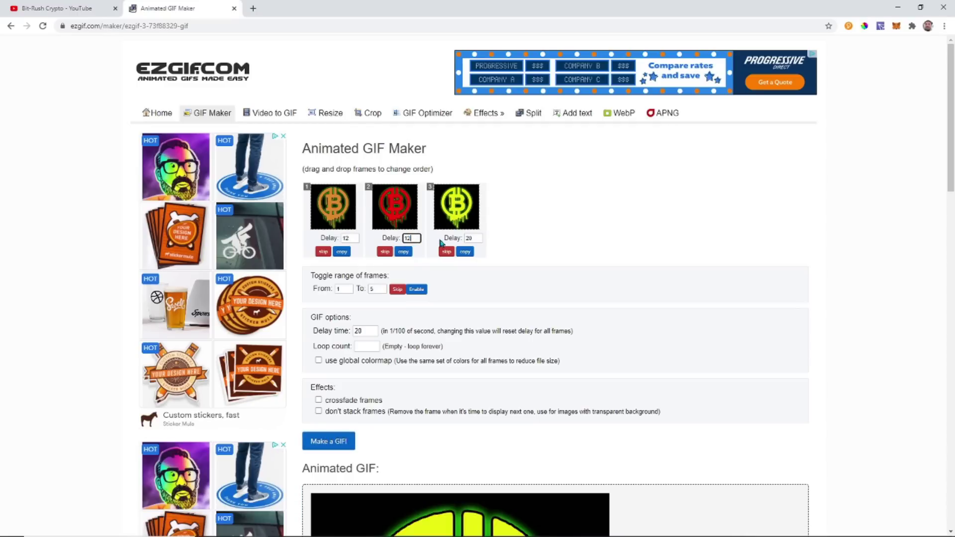
{"action": "double_click", "coordinate": [474, 239]}
{"action": "type", "text": "12"}
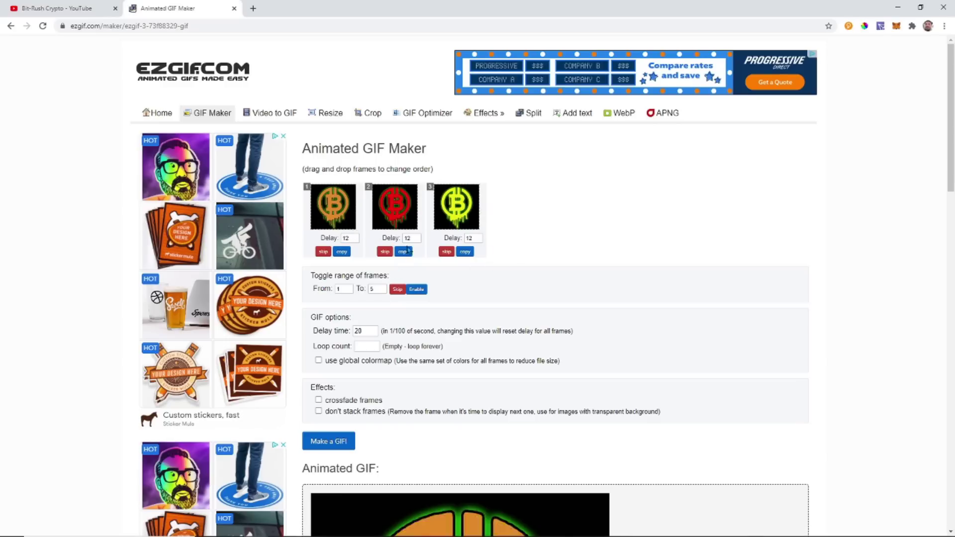
- Duplicate the yellow, red and orange frames into the order orange-red-yellow-yellow-red-orange
{"action": "left_click", "coordinate": [465, 252]}
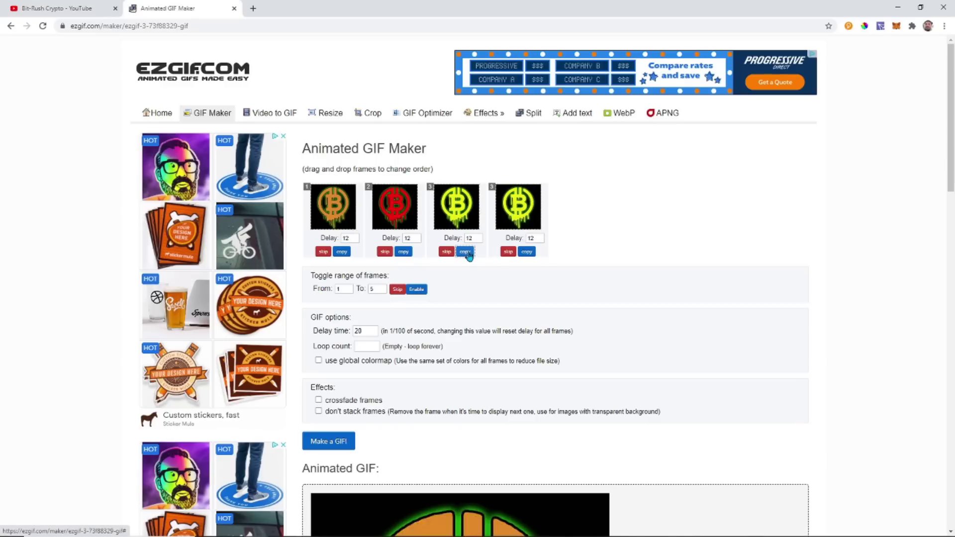
{"action": "left_click", "coordinate": [404, 252]}
{"action": "left_click_drag", "start_coordinate": [457, 219], "coordinate": [581, 207]}
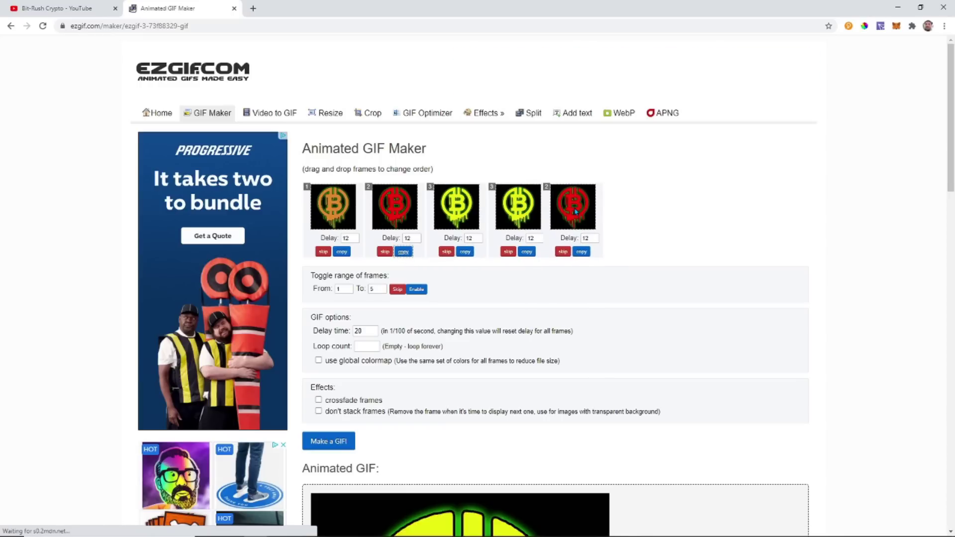
{"action": "left_click", "coordinate": [342, 252]}
{"action": "left_click_drag", "start_coordinate": [395, 208], "coordinate": [647, 219]}
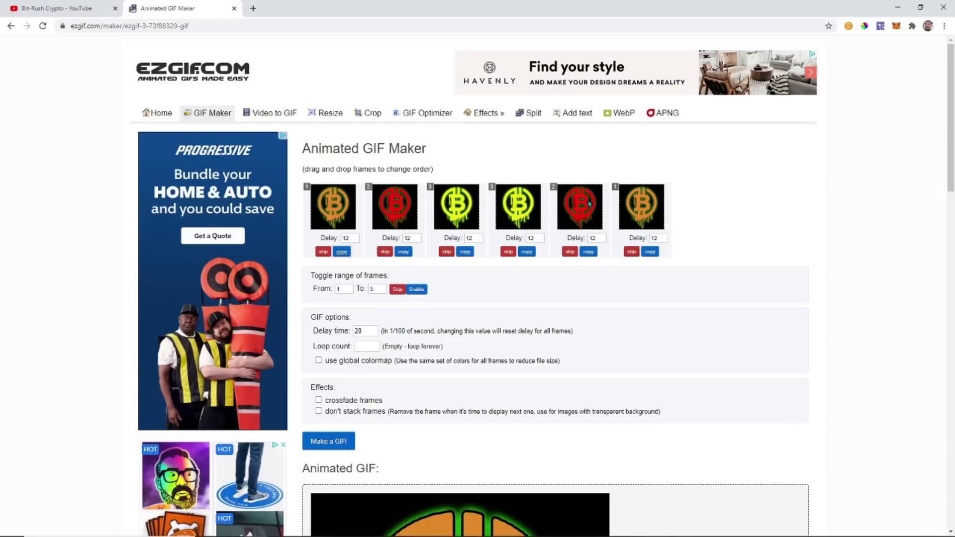
- Add a seventh orange copy at the end and mark it as skipped
{"action": "left_click", "coordinate": [650, 251]}
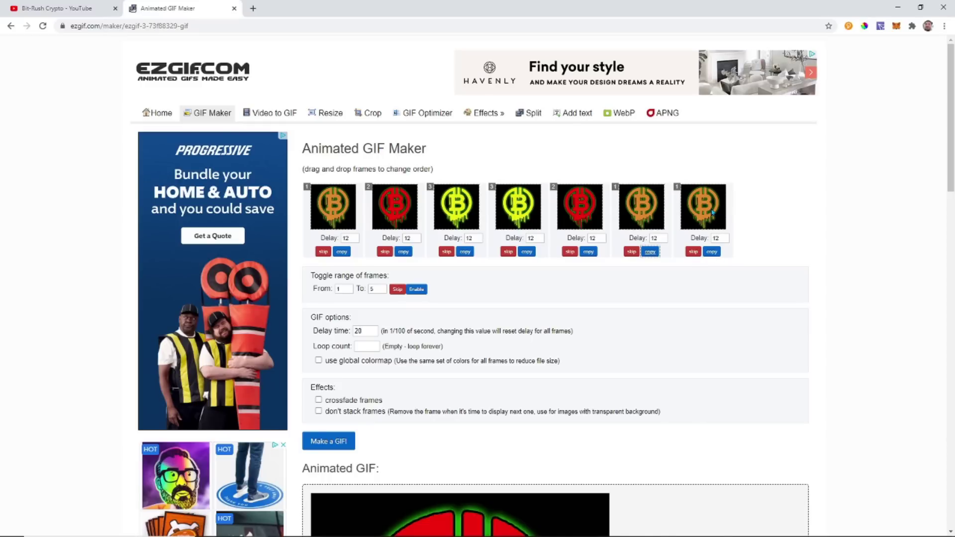
{"action": "left_click", "coordinate": [694, 251]}
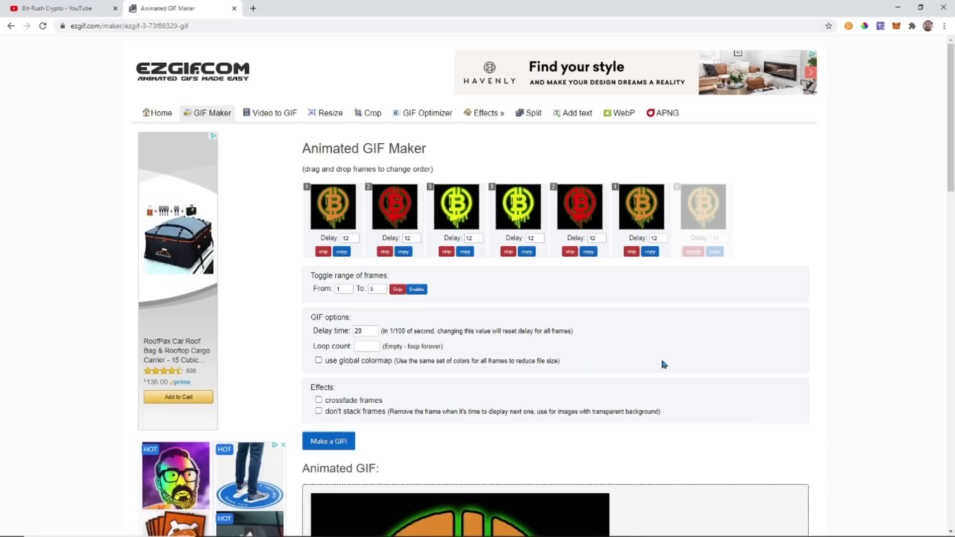
{"action": "scroll", "coordinate": [661, 356], "scroll_direction": "down", "scroll_amount": 1}
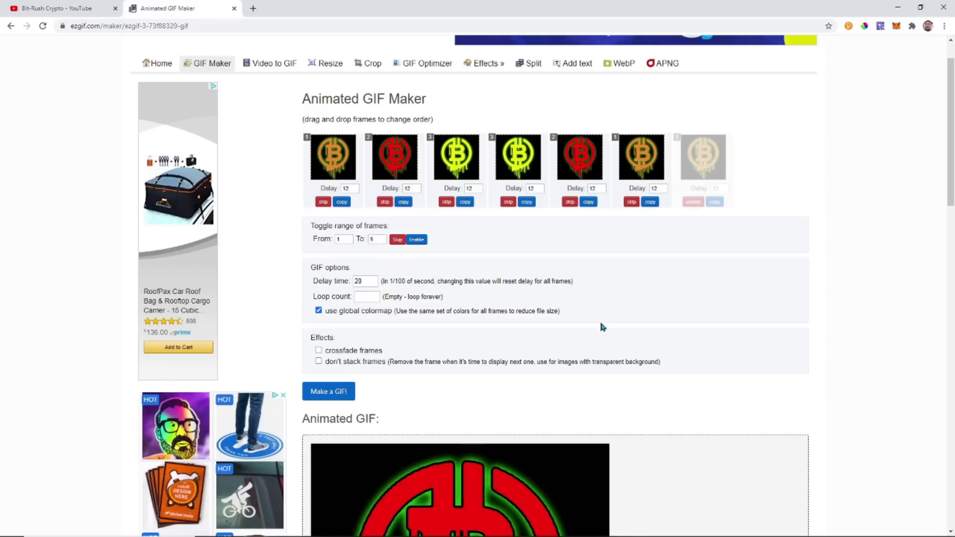
{"action": "scroll", "coordinate": [602, 327], "scroll_direction": "down", "scroll_amount": 1}
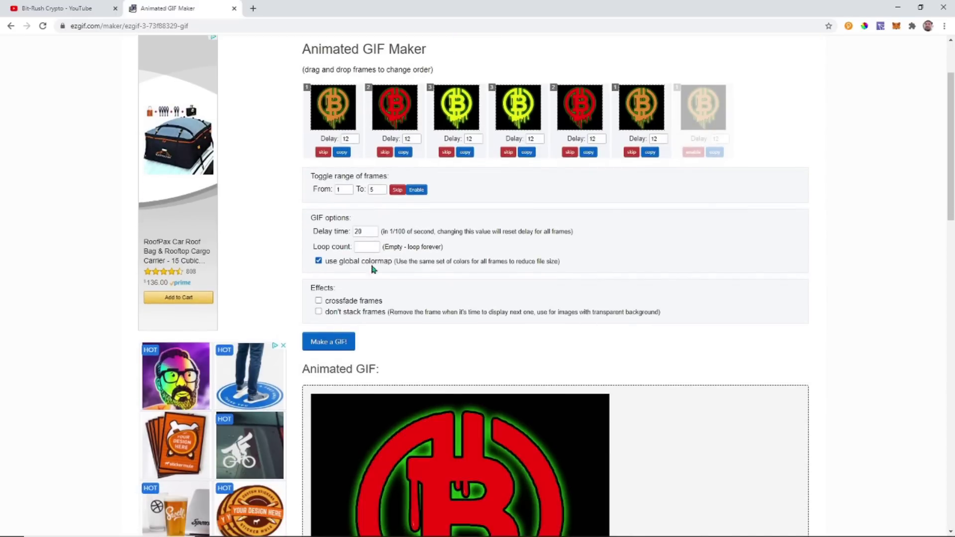
{"action": "scroll", "coordinate": [614, 299], "scroll_direction": "down", "scroll_amount": 5}
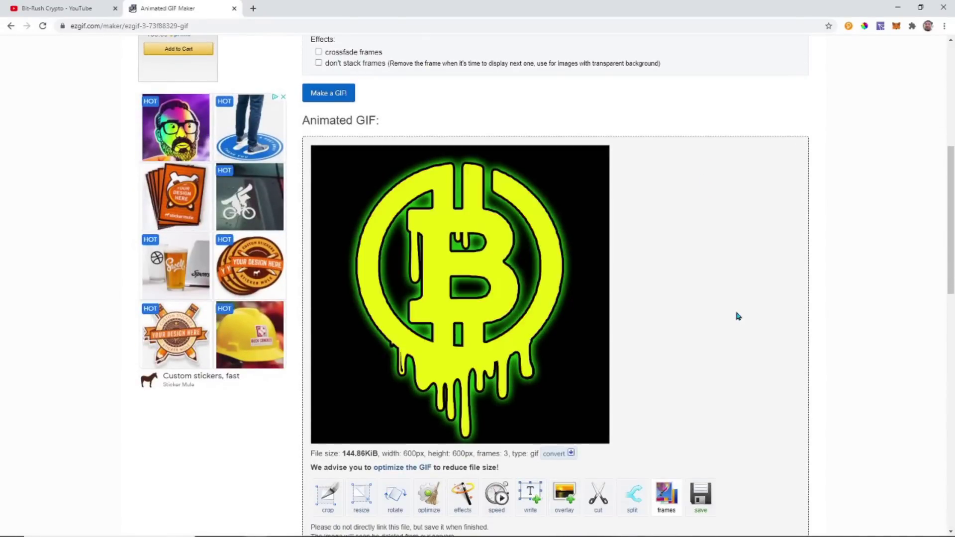
{"action": "scroll", "coordinate": [739, 316], "scroll_direction": "up", "scroll_amount": 5}
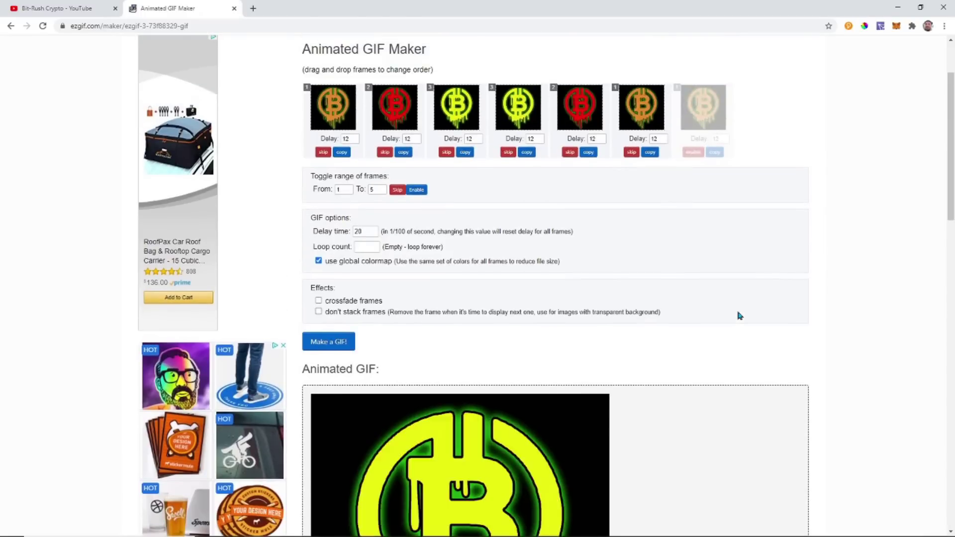
{"action": "scroll", "coordinate": [737, 312], "scroll_direction": "down", "scroll_amount": 1}
{"action": "left_click", "coordinate": [318, 252]}
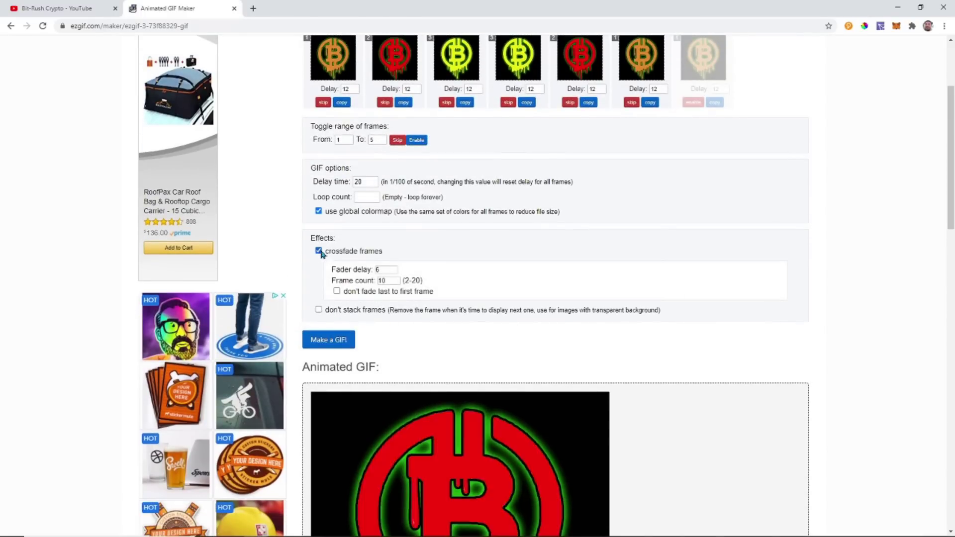
{"action": "scroll", "coordinate": [690, 276], "scroll_direction": "down", "scroll_amount": 2}
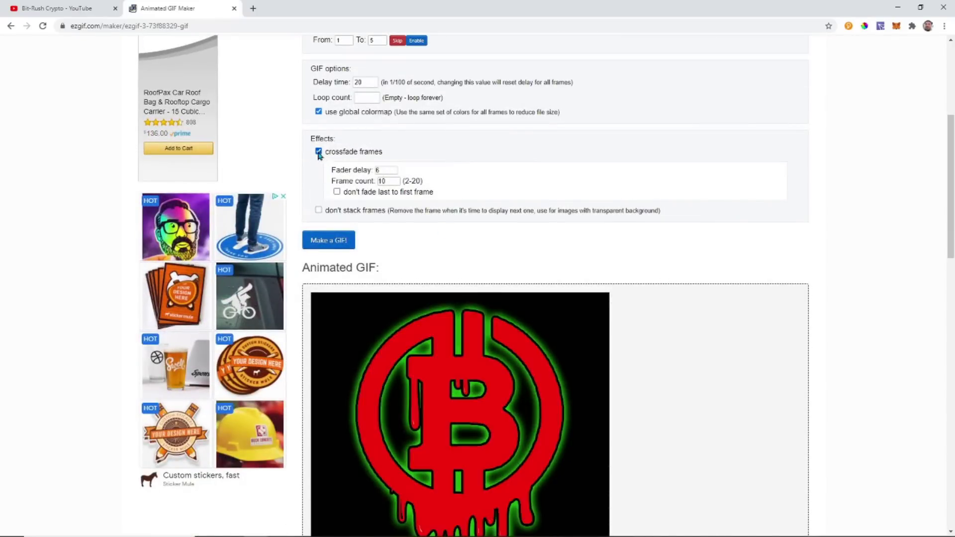
{"action": "left_click", "coordinate": [318, 152]}
{"action": "left_click", "coordinate": [318, 151]}
{"action": "left_click", "coordinate": [319, 152]}
{"action": "left_click", "coordinate": [319, 152]}
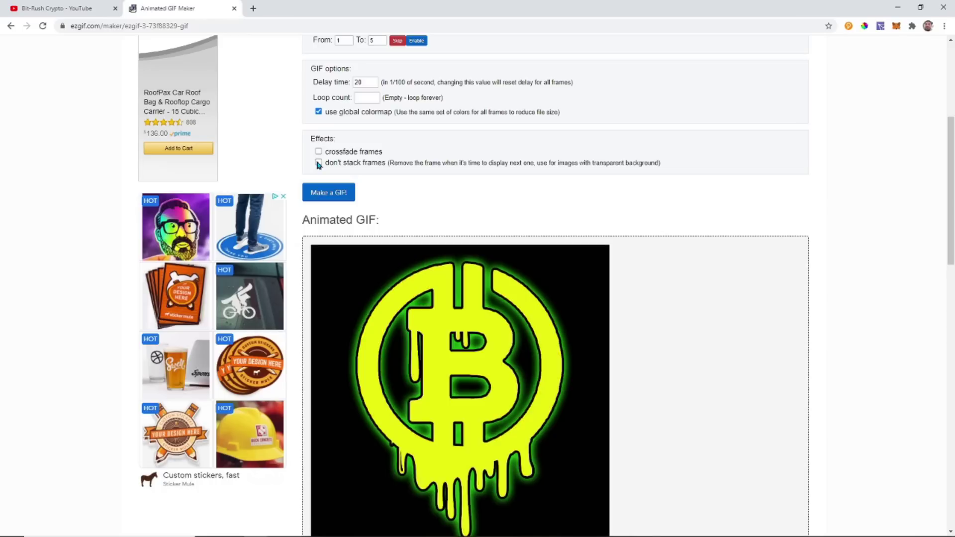
{"action": "left_click", "coordinate": [318, 163]}
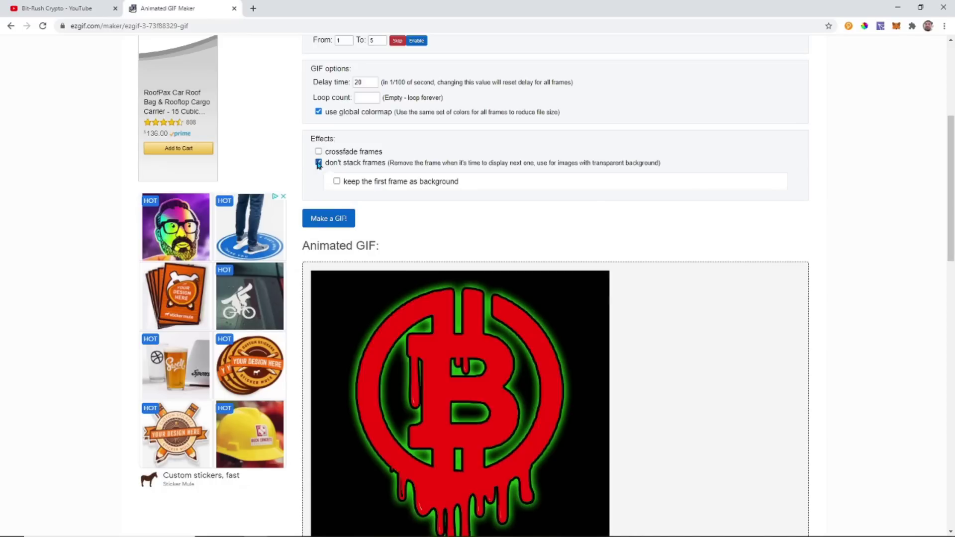
{"action": "left_click", "coordinate": [319, 163]}
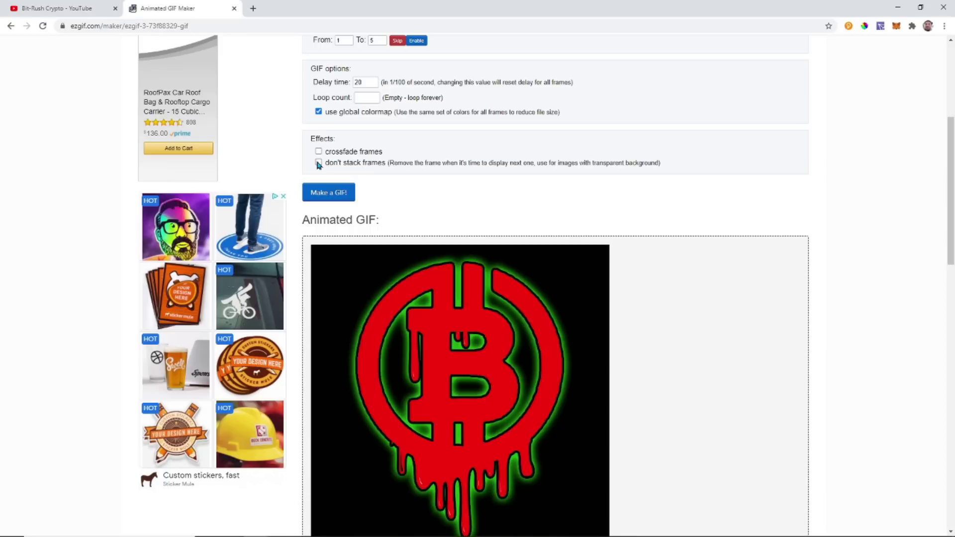
{"action": "left_click", "coordinate": [318, 163]}
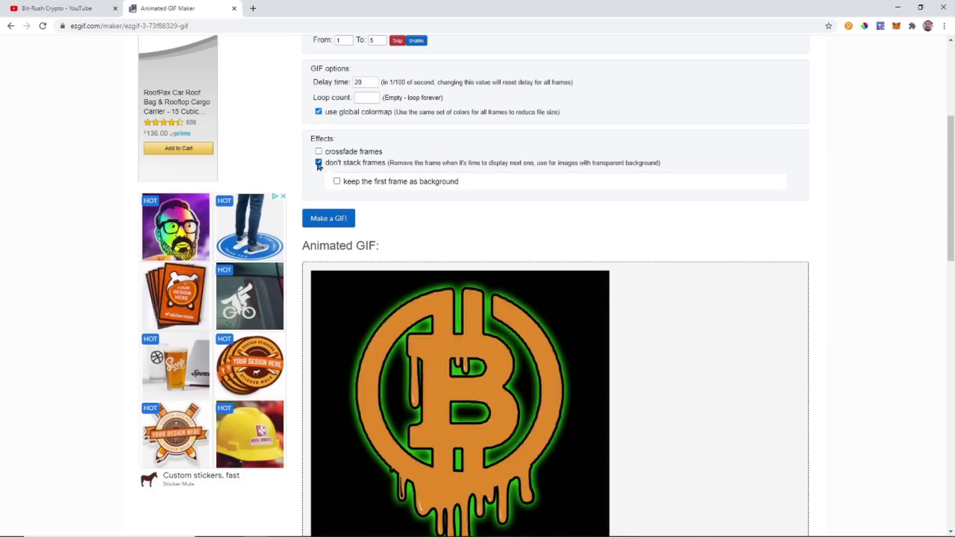
{"action": "left_click", "coordinate": [319, 163]}
{"action": "scroll", "coordinate": [724, 302], "scroll_direction": "up", "scroll_amount": 4}
{"action": "scroll", "coordinate": [726, 306], "scroll_direction": "down", "scroll_amount": 8}
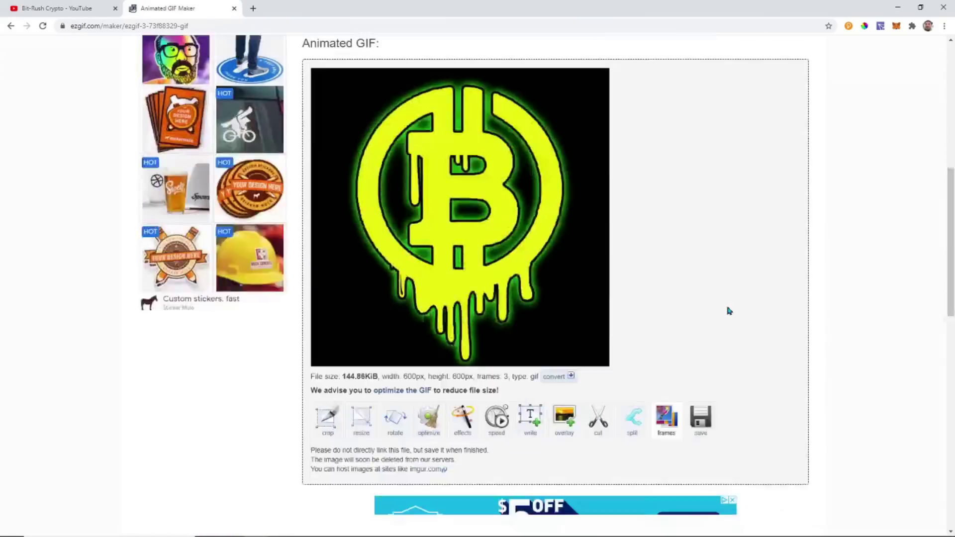
{"action": "scroll", "coordinate": [729, 308], "scroll_direction": "down", "scroll_amount": 5}
{"action": "scroll", "coordinate": [736, 304], "scroll_direction": "up", "scroll_amount": 6}
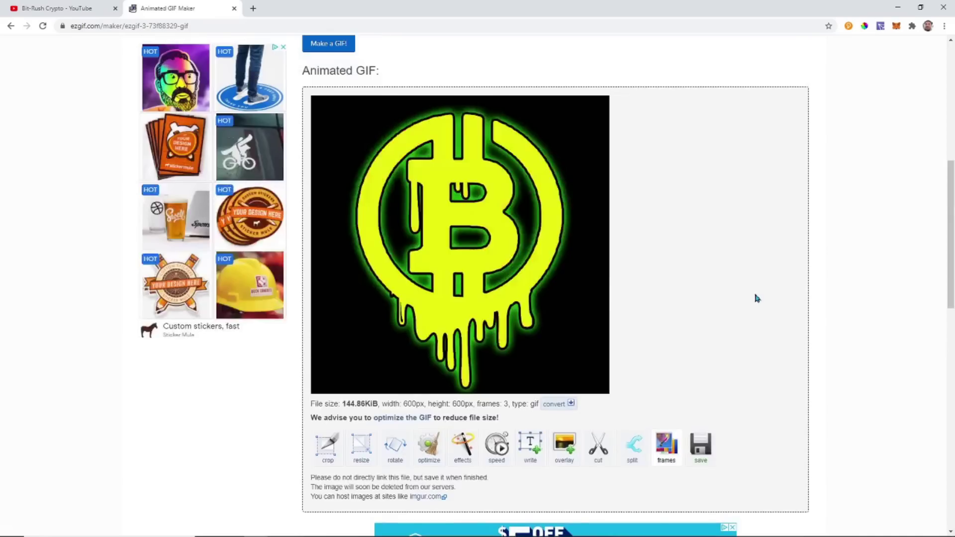
{"action": "scroll", "coordinate": [758, 298], "scroll_direction": "up", "scroll_amount": 2}
{"action": "scroll", "coordinate": [697, 339], "scroll_direction": "down", "scroll_amount": 3}
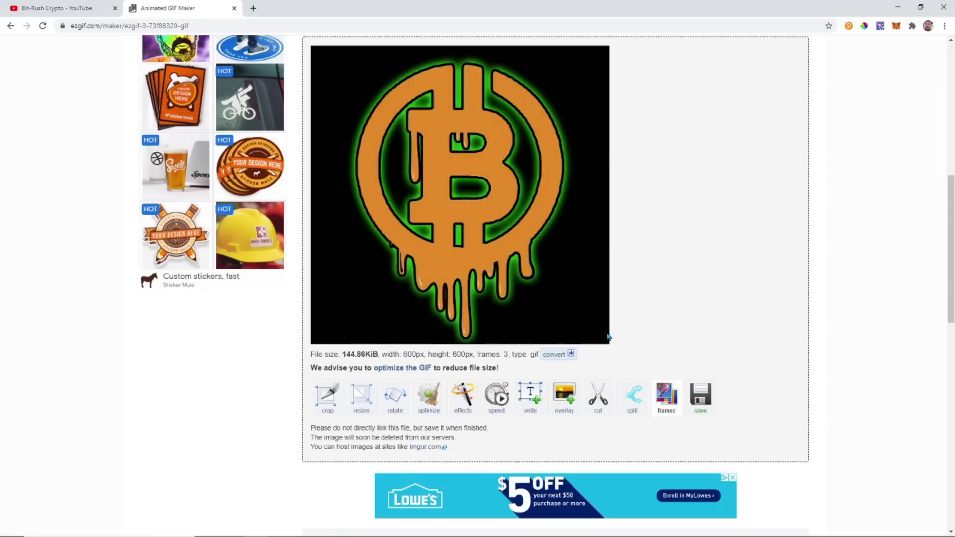
{"action": "scroll", "coordinate": [787, 381], "scroll_direction": "down", "scroll_amount": 6}
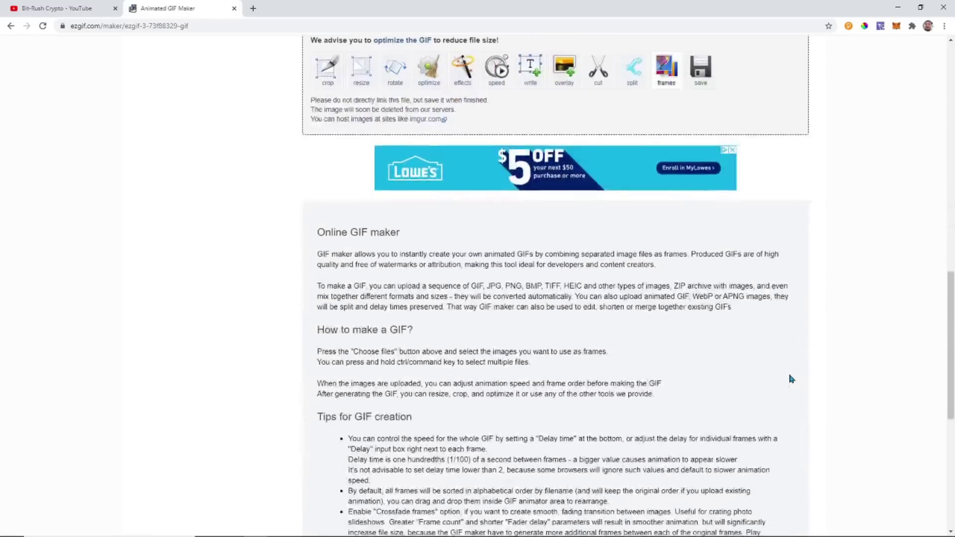
- Regenerate the six-frame GIF and download it as ezgif.com-gif-maker.gif
{"action": "scroll", "coordinate": [790, 371], "scroll_direction": "up", "scroll_amount": 14}
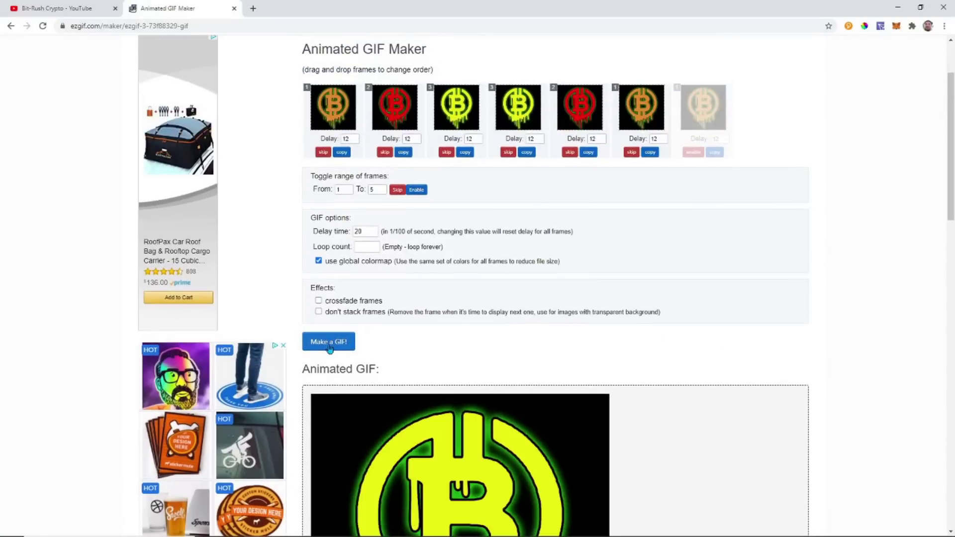
{"action": "left_click", "coordinate": [329, 343]}
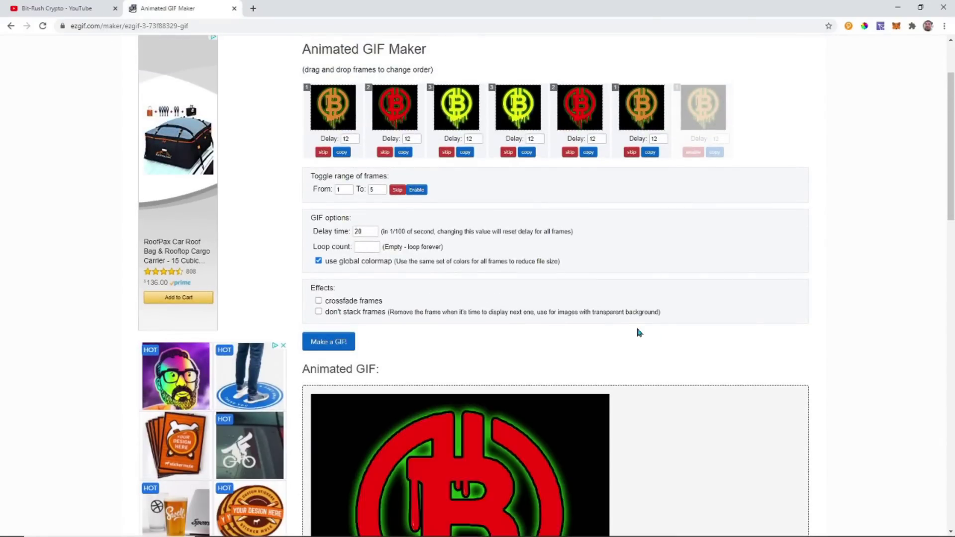
{"action": "scroll", "coordinate": [642, 329], "scroll_direction": "down", "scroll_amount": 8}
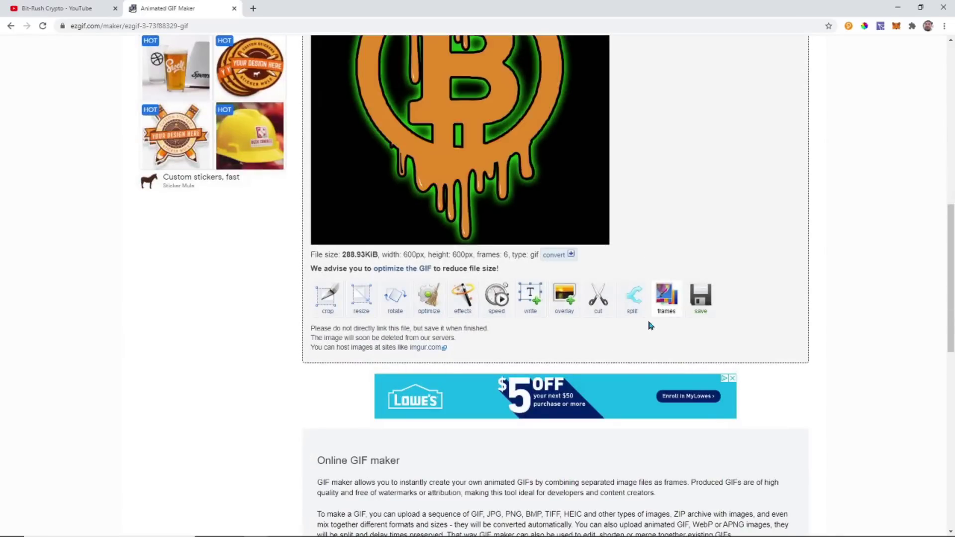
{"action": "left_click", "coordinate": [709, 308]}
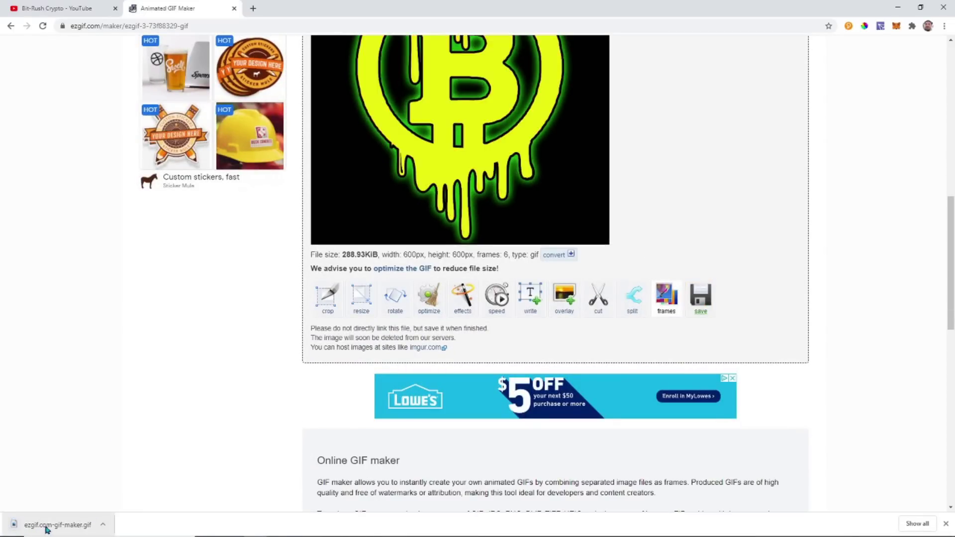
{"action": "left_click", "coordinate": [46, 529]}
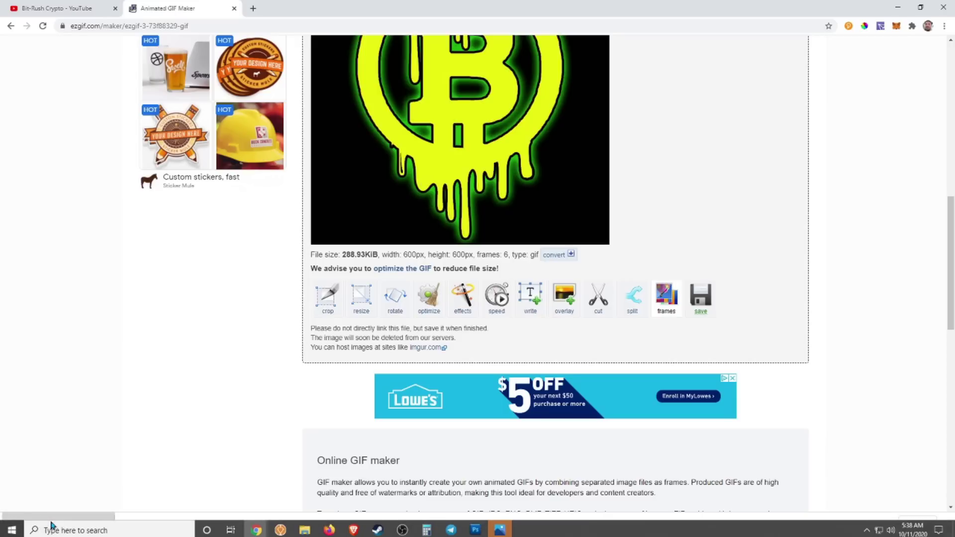
{"action": "scroll", "coordinate": [192, 420], "scroll_direction": "down", "scroll_amount": 4}
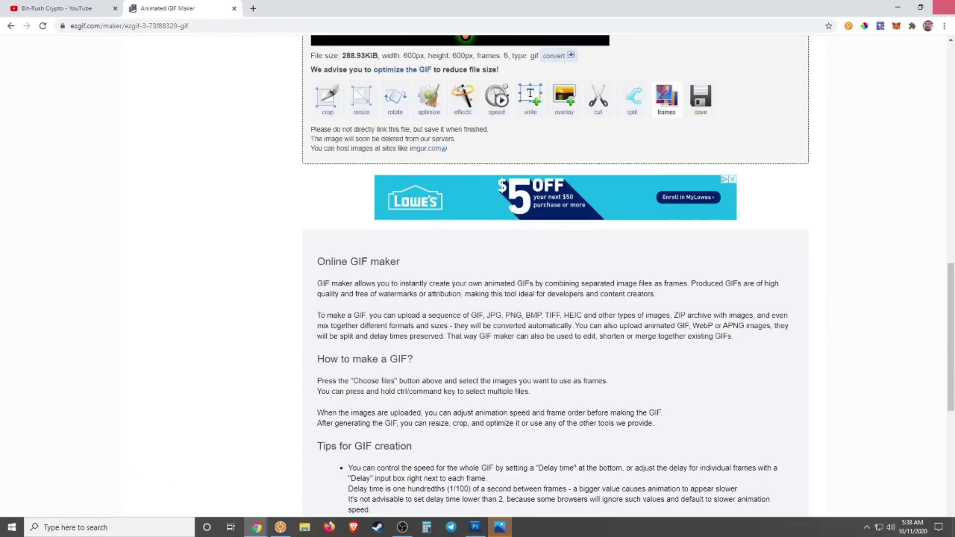
{"action": "left_click", "coordinate": [944, 26]}
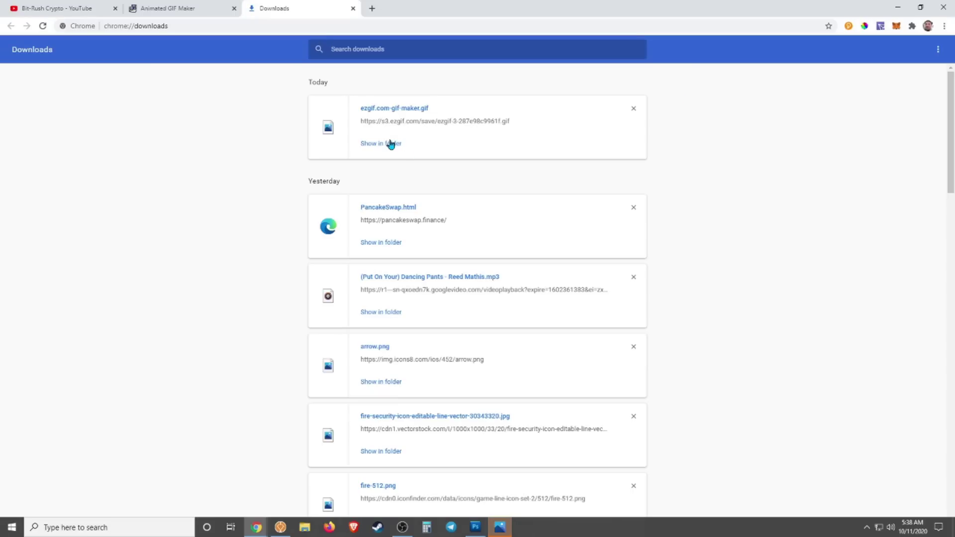
- Show ezgif.com-gif-maker.gif in the Downloads folder, preview it in Photos, then close Photos
{"action": "left_click", "coordinate": [391, 143]}
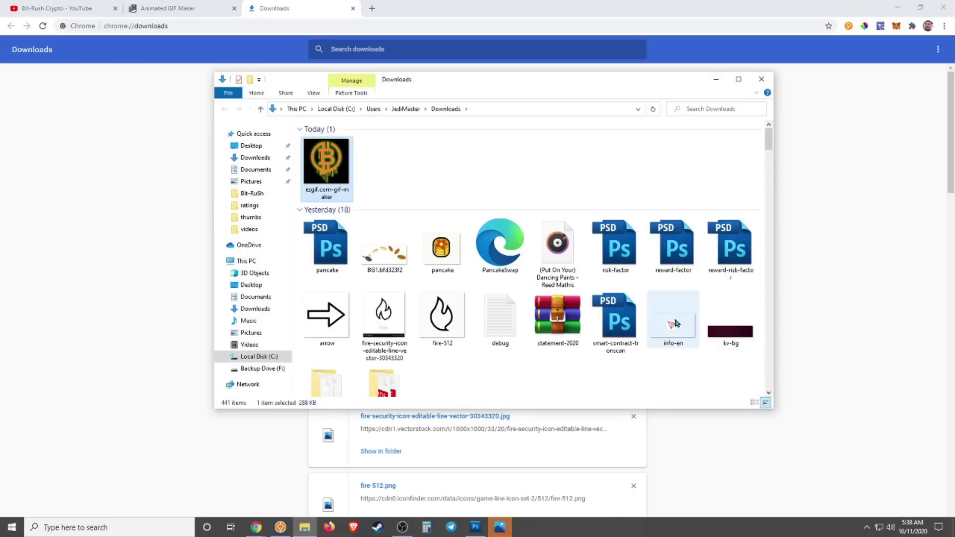
{"action": "double_click", "coordinate": [327, 165]}
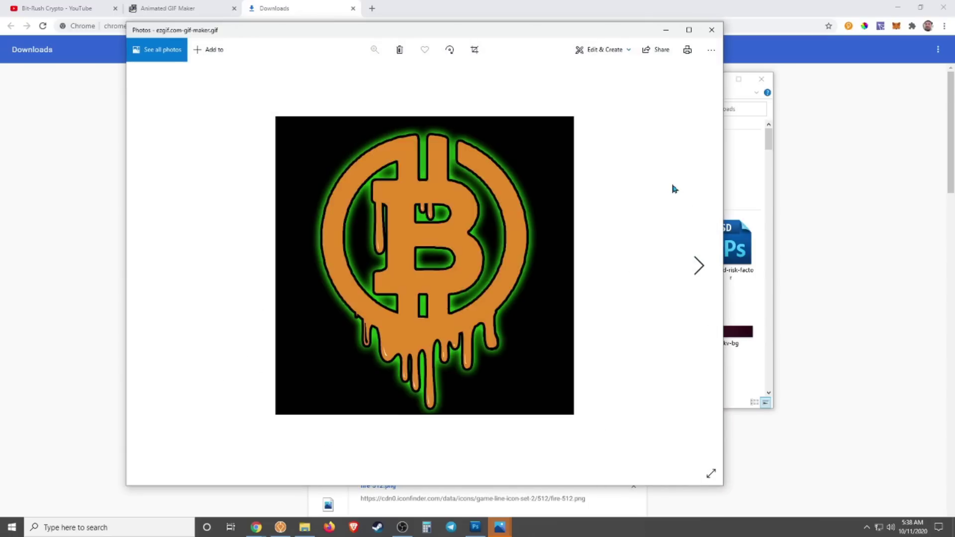
{"action": "left_click", "coordinate": [711, 30]}
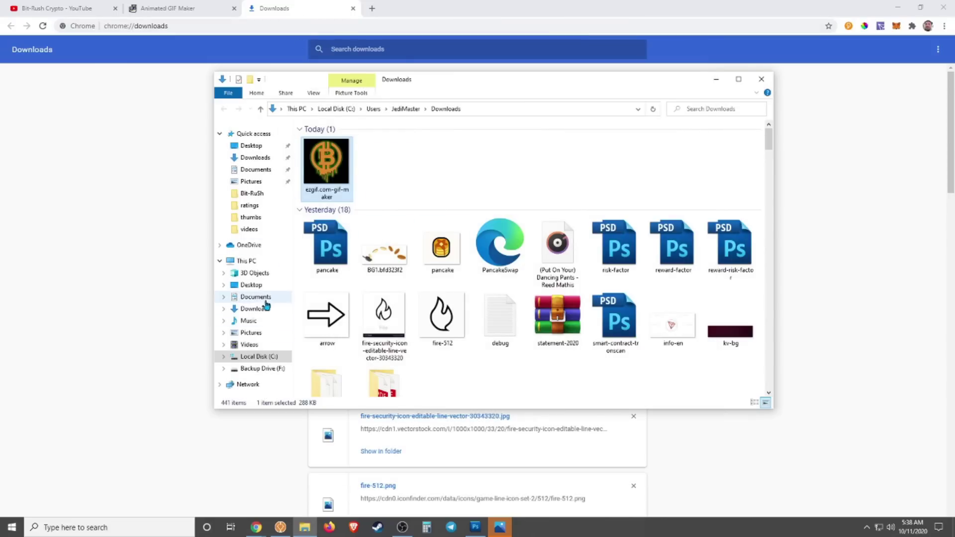
- Open the Bit-RuSh folder inside Documents
{"action": "left_click", "coordinate": [264, 297]}
{"action": "double_click", "coordinate": [343, 141]}
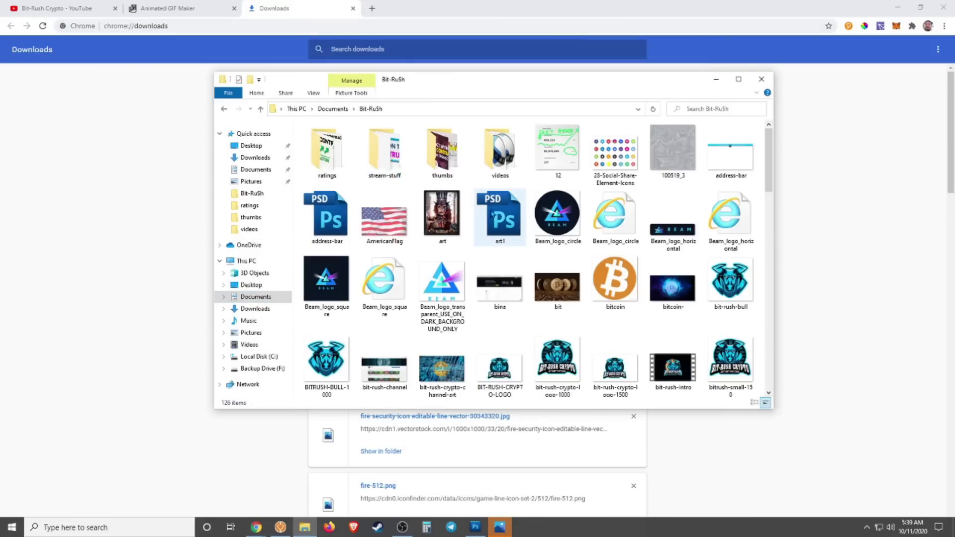
{"action": "scroll", "coordinate": [507, 219], "scroll_direction": "down", "scroll_amount": 10}
{"action": "scroll", "coordinate": [511, 219], "scroll_direction": "up", "scroll_amount": 10}
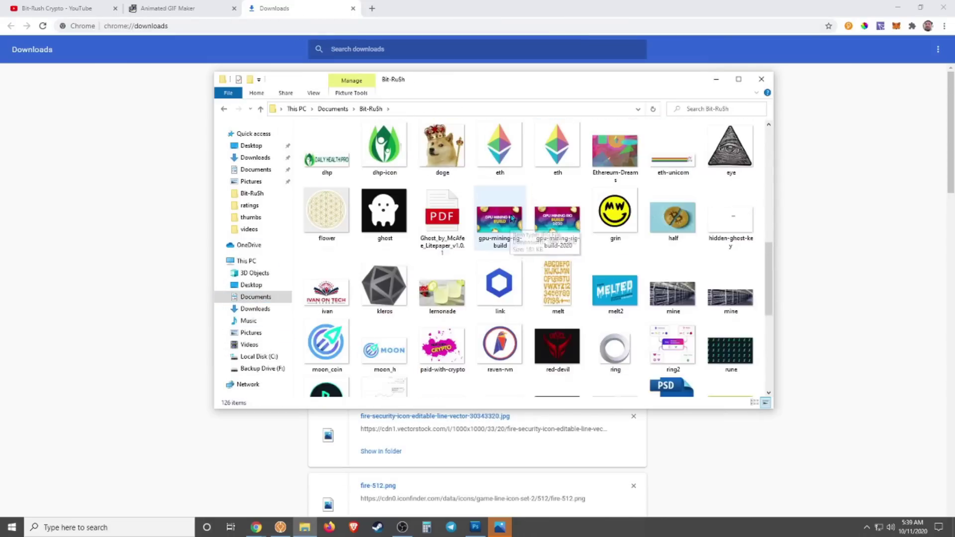
{"action": "scroll", "coordinate": [512, 218], "scroll_direction": "down", "scroll_amount": 5}
{"action": "scroll", "coordinate": [512, 218], "scroll_direction": "up", "scroll_amount": 3}
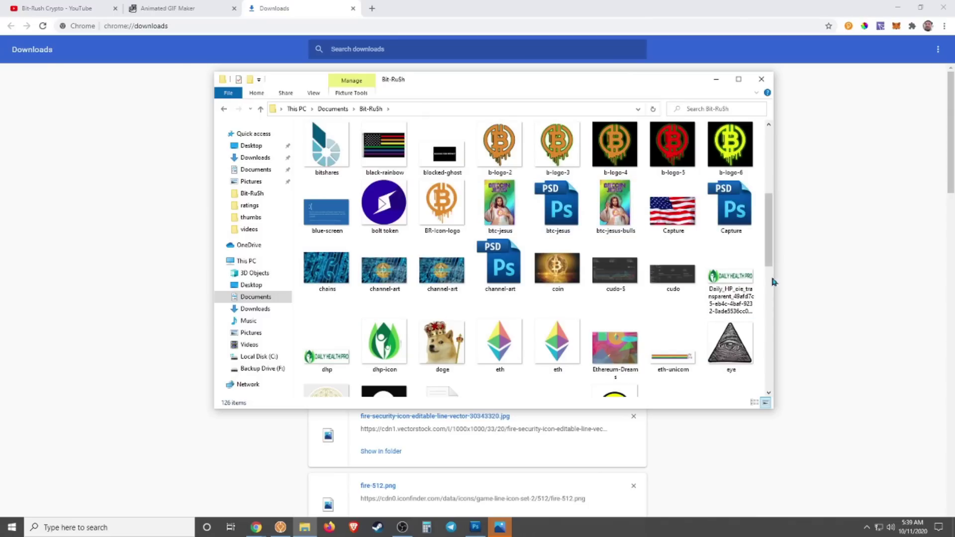
- Preview btc-jesus-bulls.gif, then close the Bit-RuSh window and the Downloads page
{"action": "double_click", "coordinate": [627, 213]}
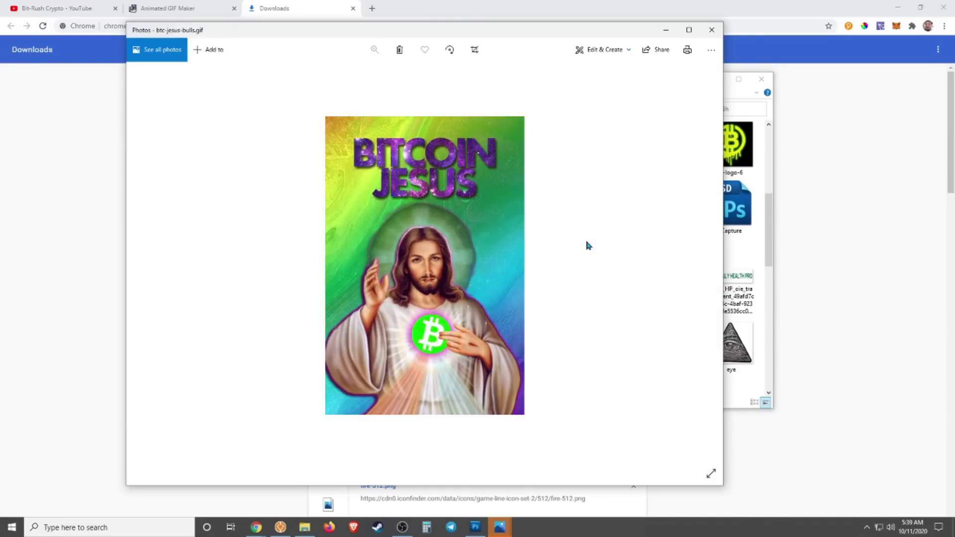
{"action": "left_click", "coordinate": [711, 30]}
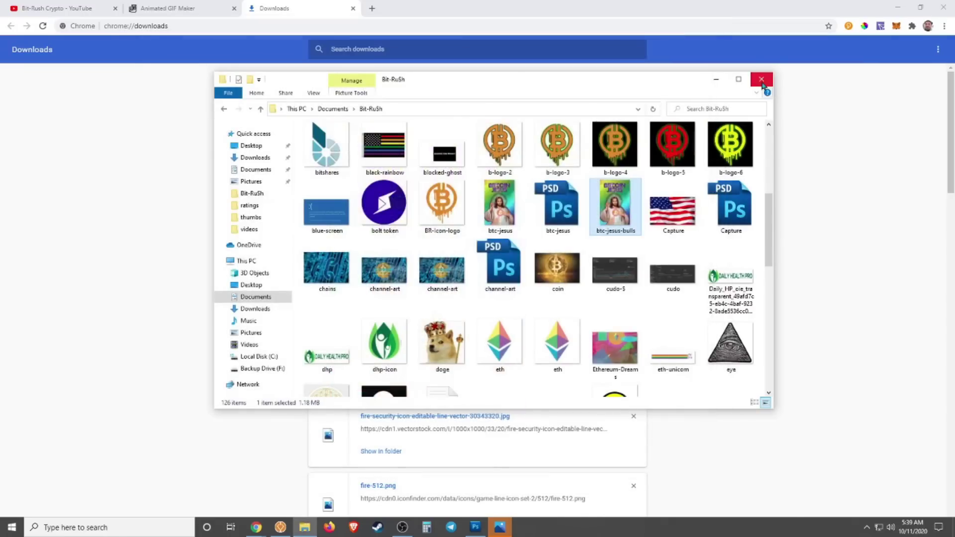
{"action": "left_click", "coordinate": [761, 78]}
- In a new tab, go to rarible.com and choose to create a Single collectible
{"action": "left_click", "coordinate": [353, 9]}
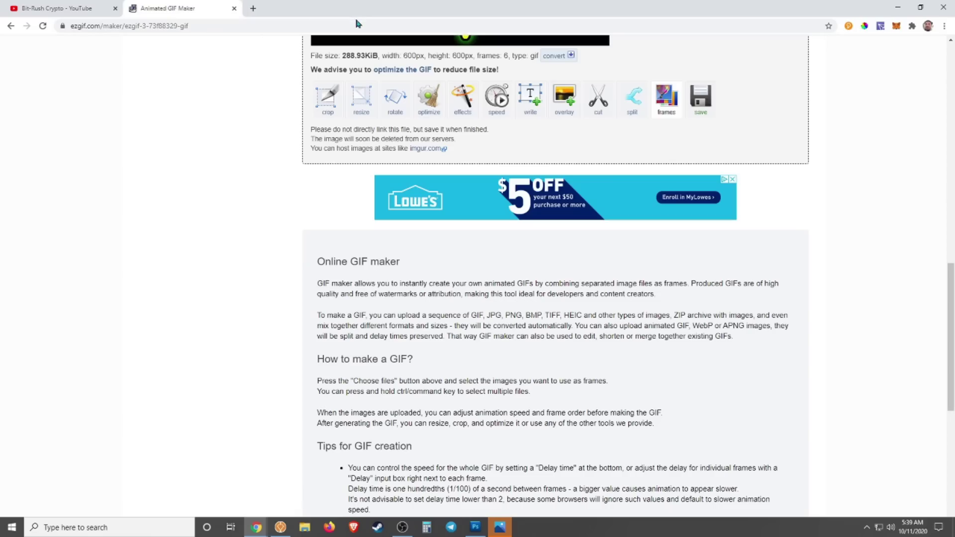
{"action": "left_click", "coordinate": [253, 9]}
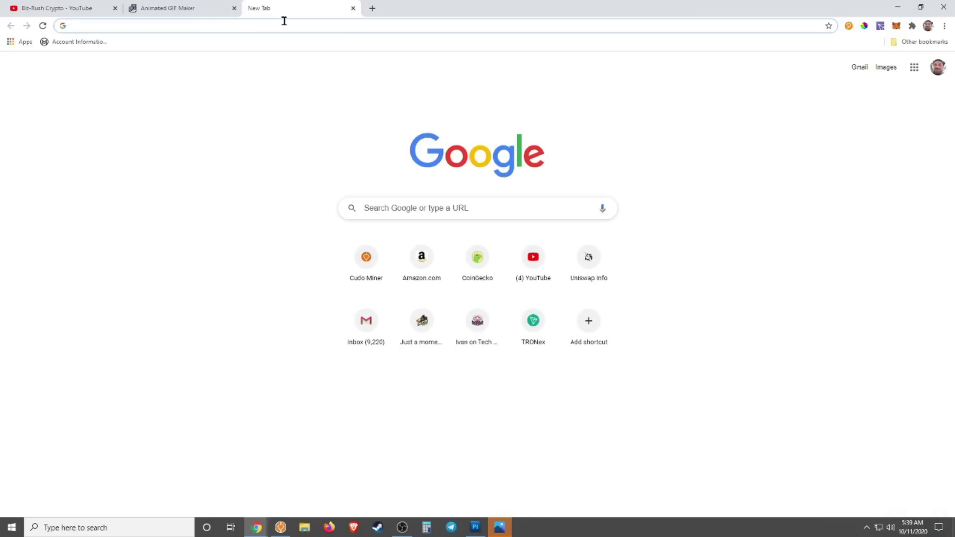
{"action": "type", "text": "rar"}
{"action": "key", "text": "Return"}
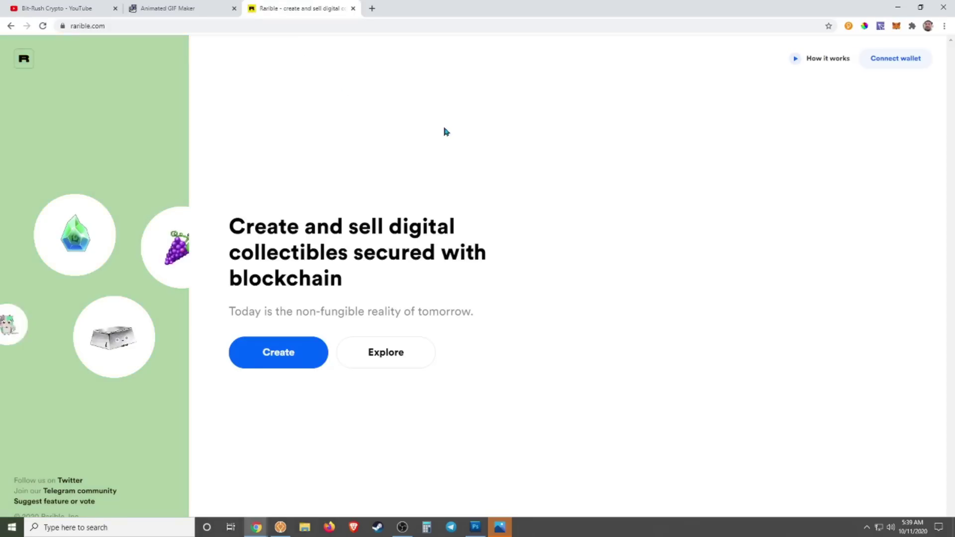
{"action": "left_click", "coordinate": [290, 356]}
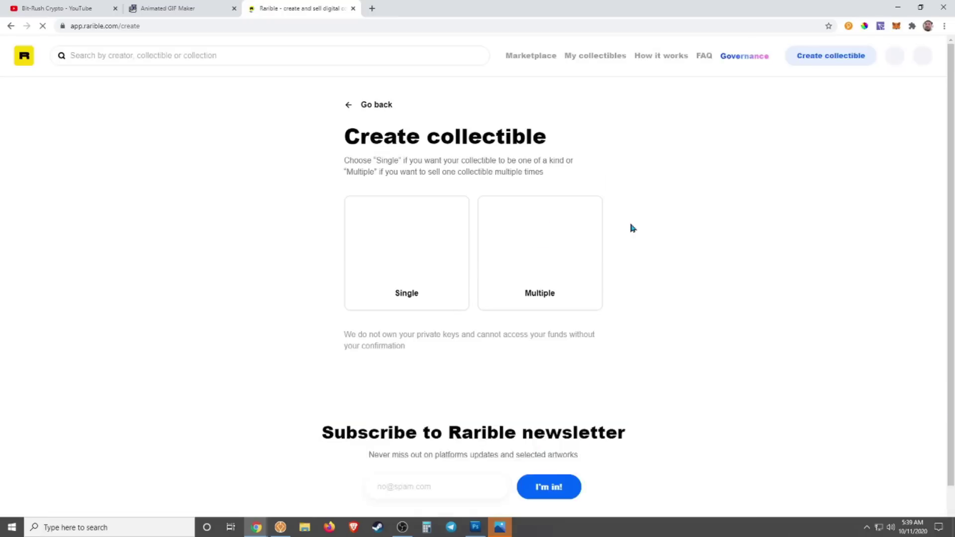
{"action": "left_click", "coordinate": [419, 272]}
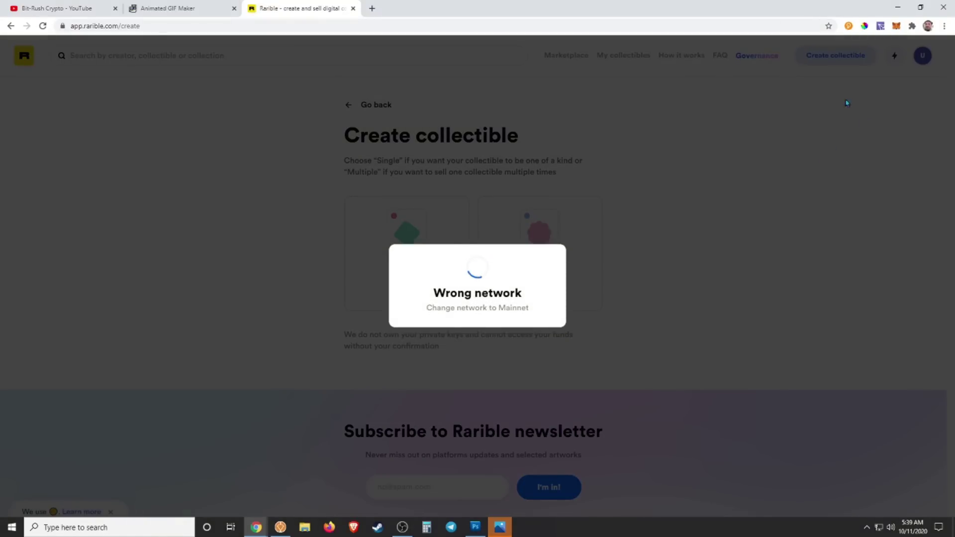
- Dismiss MetaMask's not-connected notice and switch the wallet to Main Ethereum Network
{"action": "left_click", "coordinate": [896, 26]}
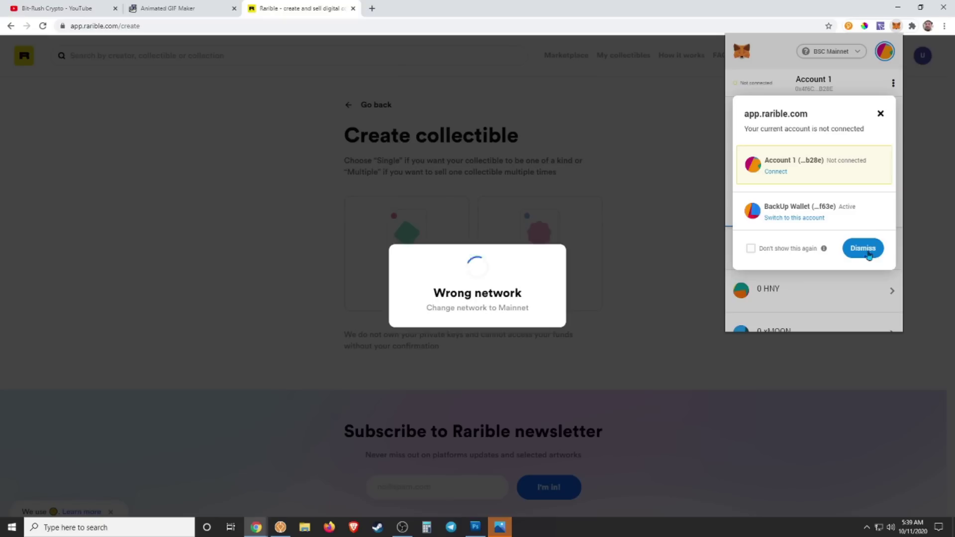
{"action": "left_click", "coordinate": [880, 114]}
{"action": "left_click", "coordinate": [847, 52]}
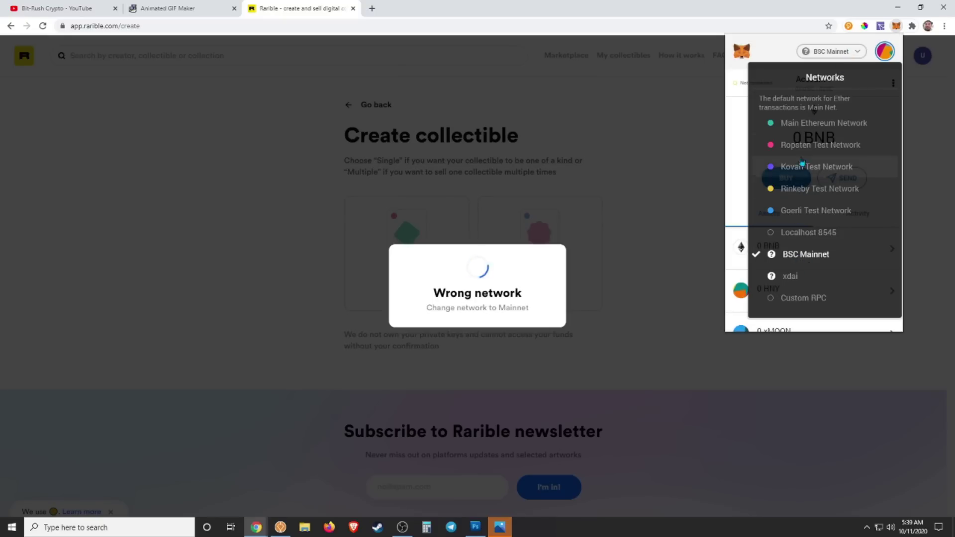
{"action": "left_click", "coordinate": [796, 125]}
{"action": "left_click", "coordinate": [918, 187]}
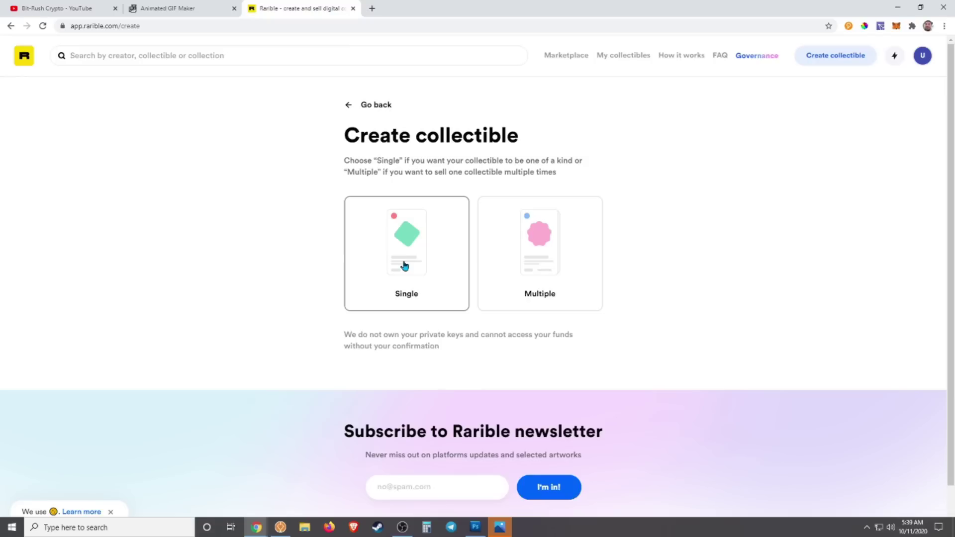
- Open the Single collectible form and check MetaMask's balance and network
{"action": "scroll", "coordinate": [405, 266], "scroll_direction": "down", "scroll_amount": 1}
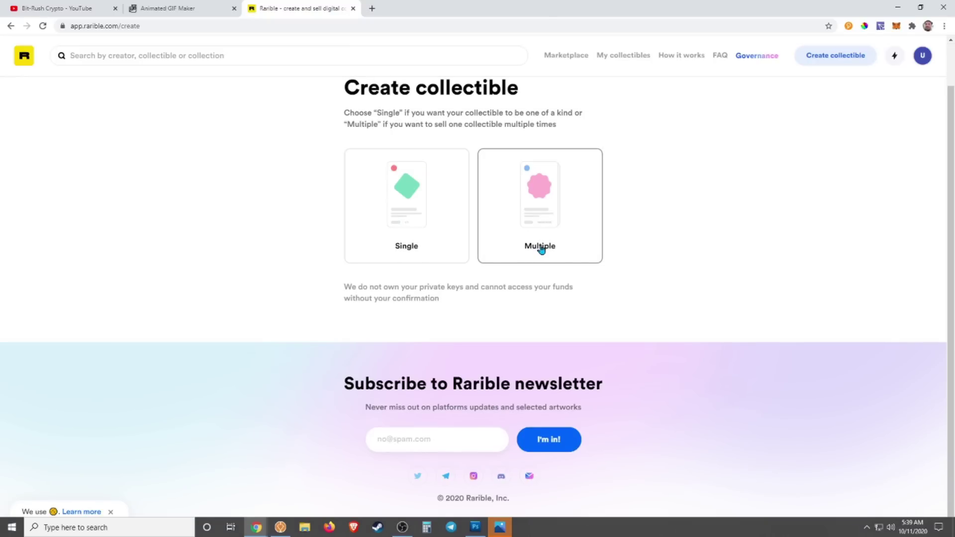
{"action": "scroll", "coordinate": [555, 250], "scroll_direction": "up", "scroll_amount": 1}
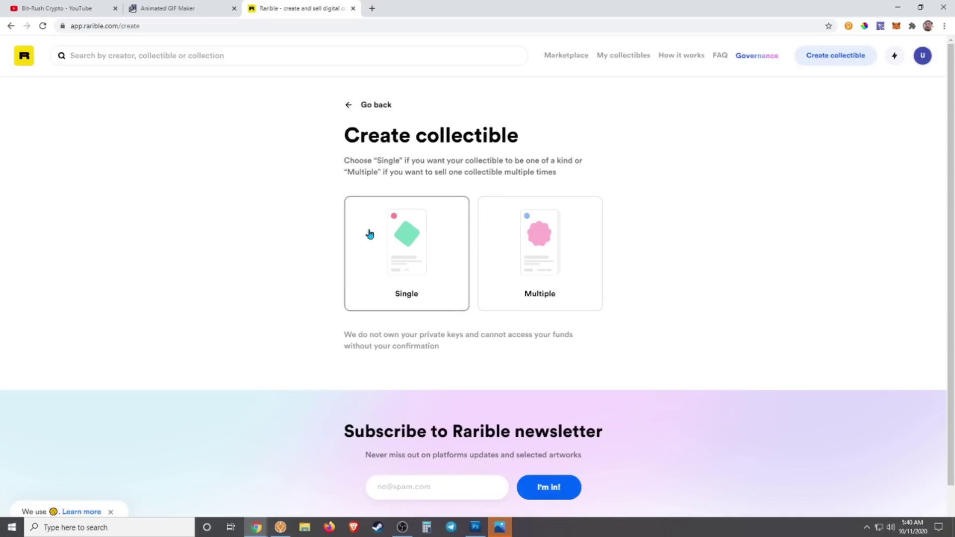
{"action": "scroll", "coordinate": [376, 233], "scroll_direction": "down", "scroll_amount": 1}
{"action": "left_click", "coordinate": [397, 197]}
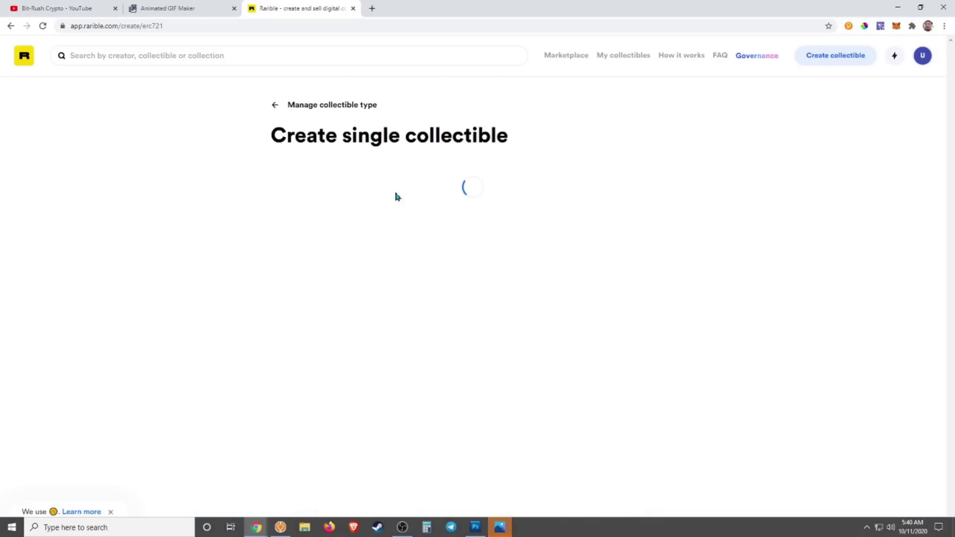
{"action": "left_click", "coordinate": [895, 26]}
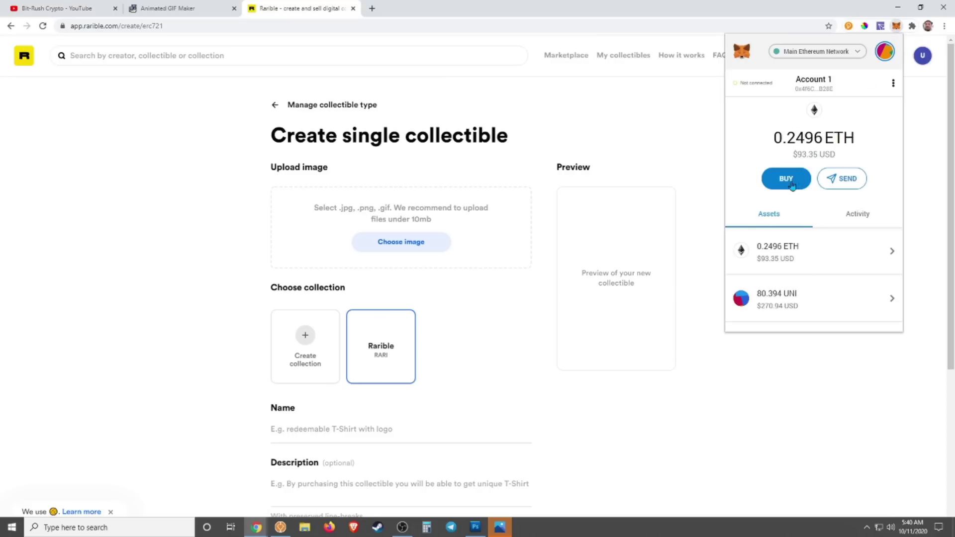
{"action": "left_click", "coordinate": [926, 133]}
- Look over the Create single collectible form's fields, then bring Photoshop to the front
{"action": "scroll", "coordinate": [268, 106], "scroll_direction": "down", "scroll_amount": 3}
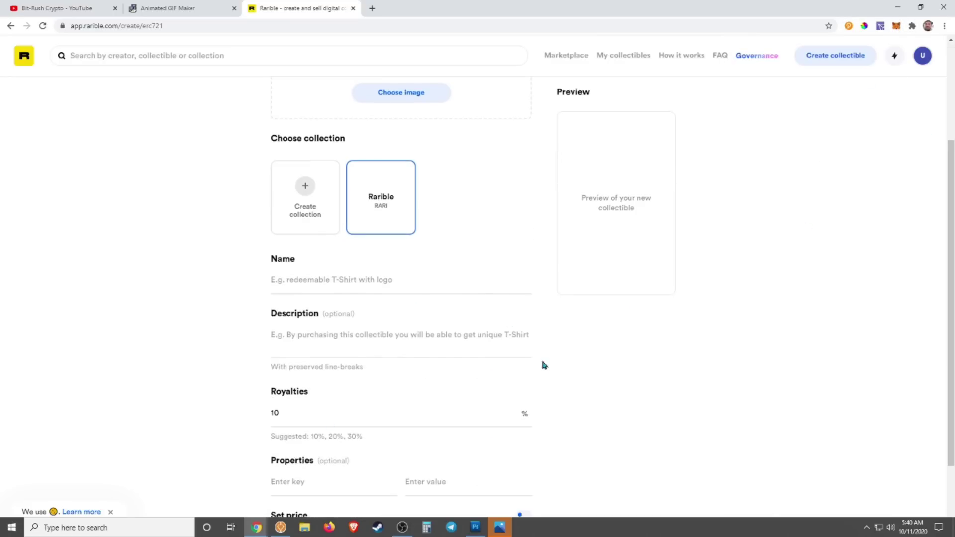
{"action": "scroll", "coordinate": [540, 363], "scroll_direction": "down", "scroll_amount": 2}
{"action": "scroll", "coordinate": [577, 348], "scroll_direction": "up", "scroll_amount": 5}
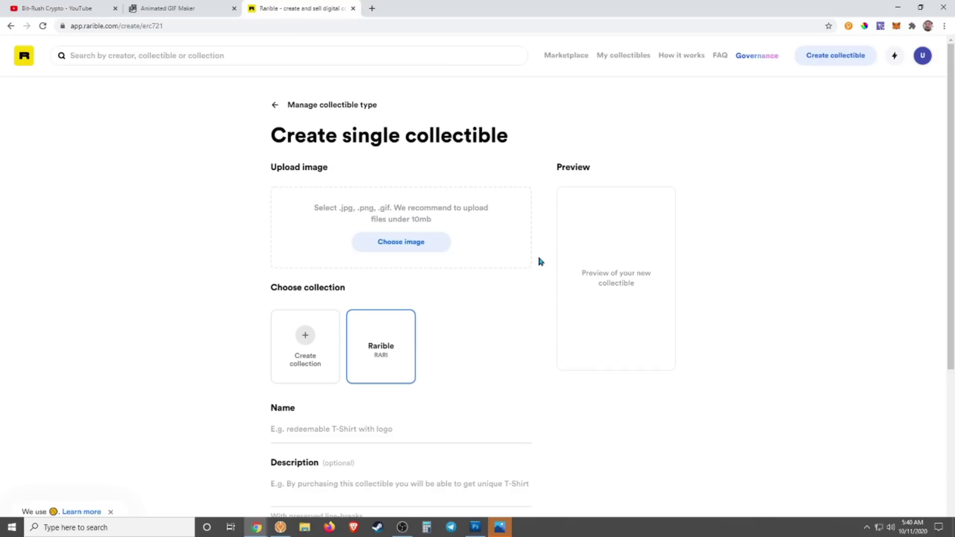
{"action": "scroll", "coordinate": [356, 165], "scroll_direction": "down", "scroll_amount": 5}
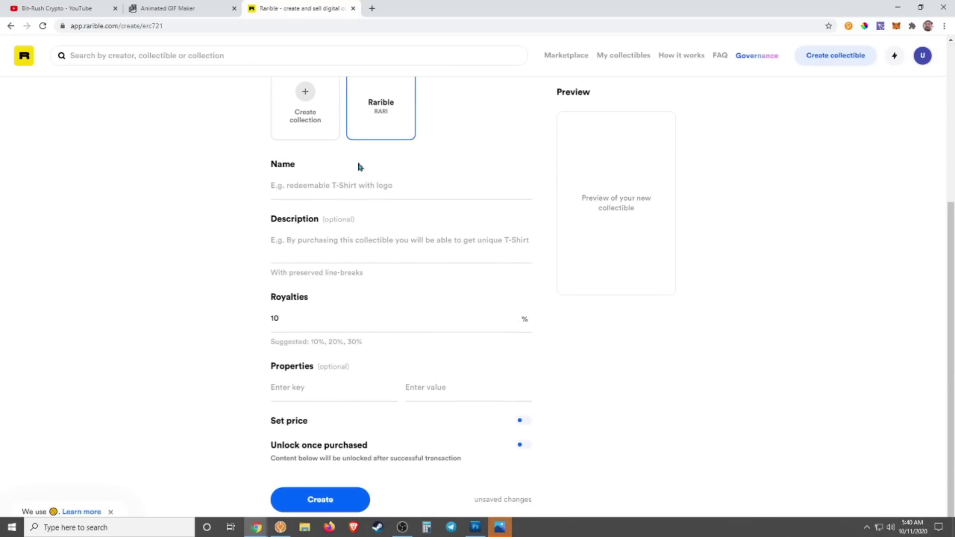
{"action": "scroll", "coordinate": [444, 295], "scroll_direction": "up", "scroll_amount": 5}
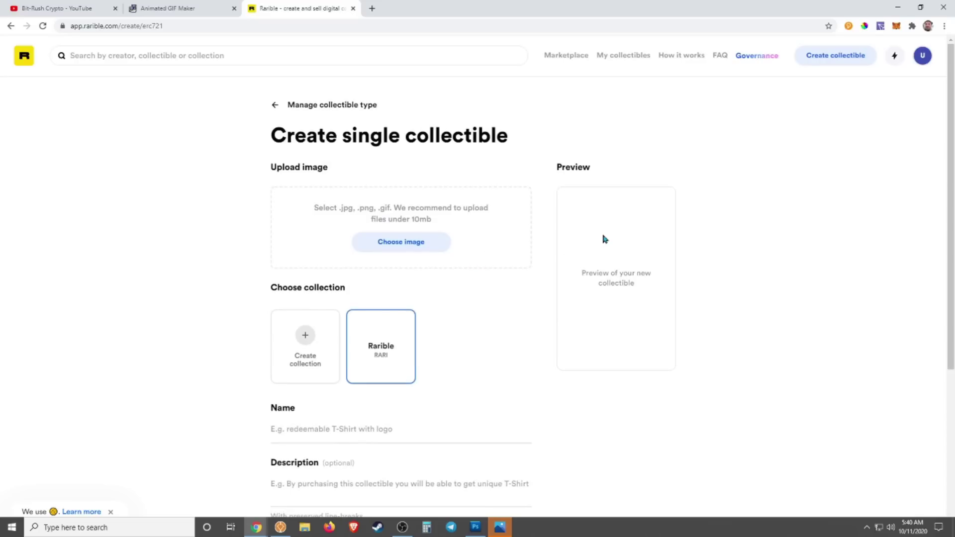
{"action": "scroll", "coordinate": [602, 245], "scroll_direction": "down", "scroll_amount": 4}
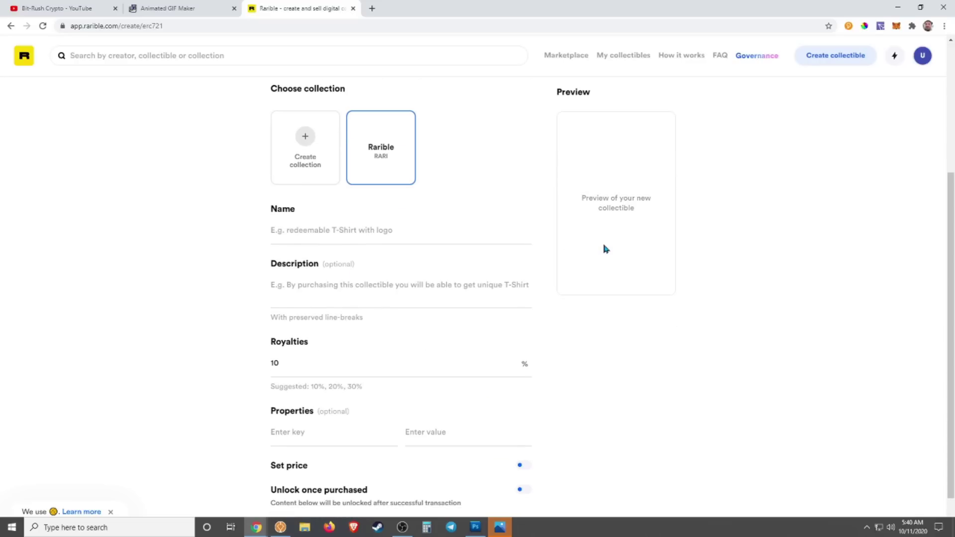
{"action": "scroll", "coordinate": [605, 247], "scroll_direction": "up", "scroll_amount": 4}
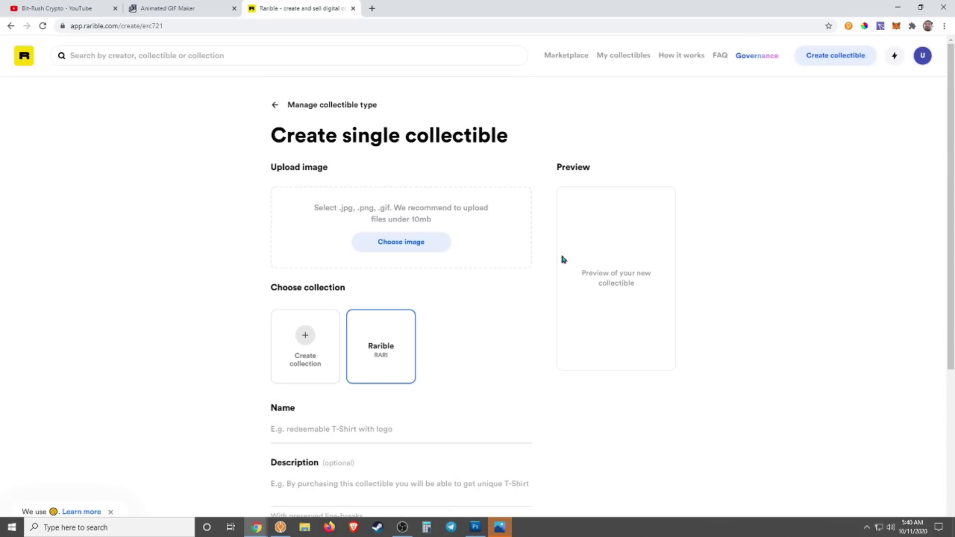
{"action": "left_click", "coordinate": [475, 528]}
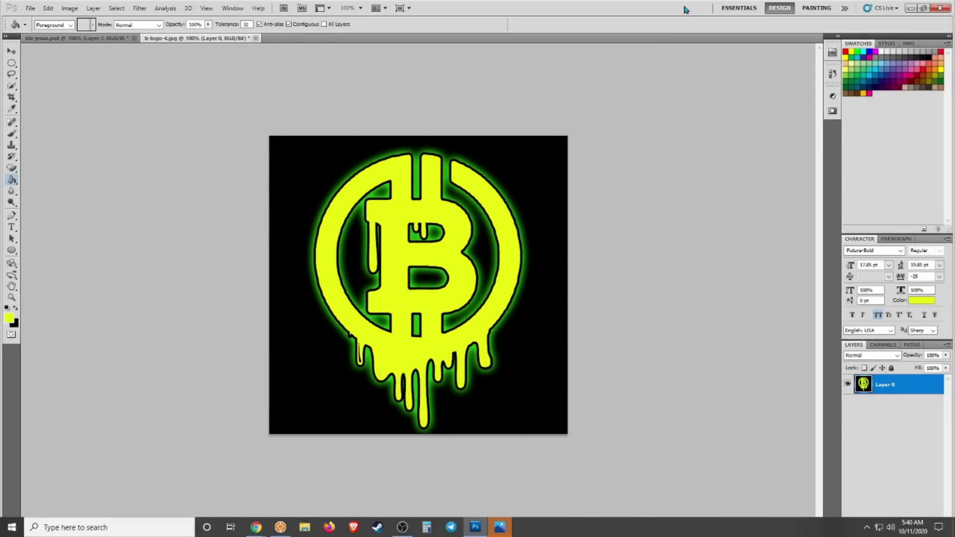
- Select the Move tool, view btc-jesus.psd, then minimize Photoshop to return to Chrome
{"action": "left_click", "coordinate": [12, 51]}
{"action": "left_click", "coordinate": [50, 39]}
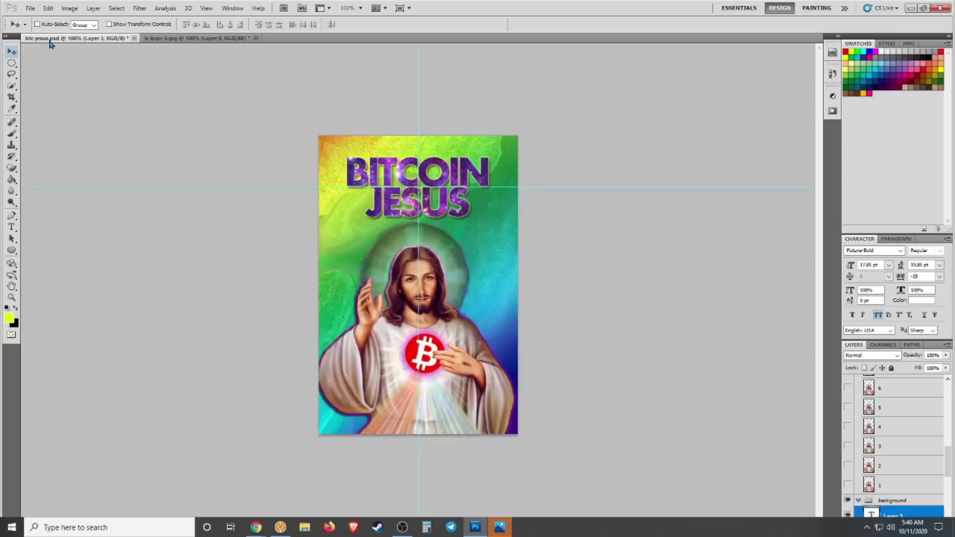
{"action": "left_click", "coordinate": [911, 9]}
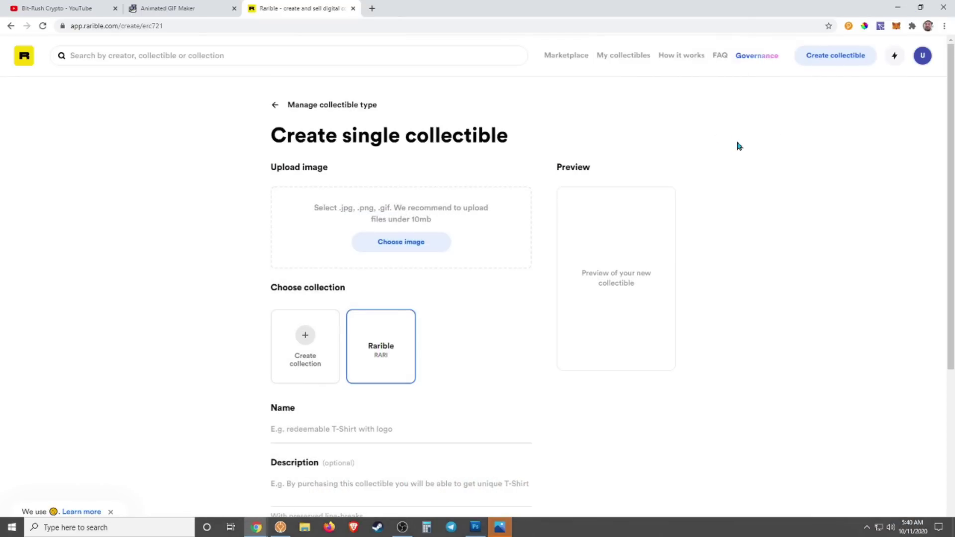
- Go back to the Animated GIF Maker tab and view the 288.93KiB six-frame GIF preview
{"action": "left_click", "coordinate": [168, 8]}
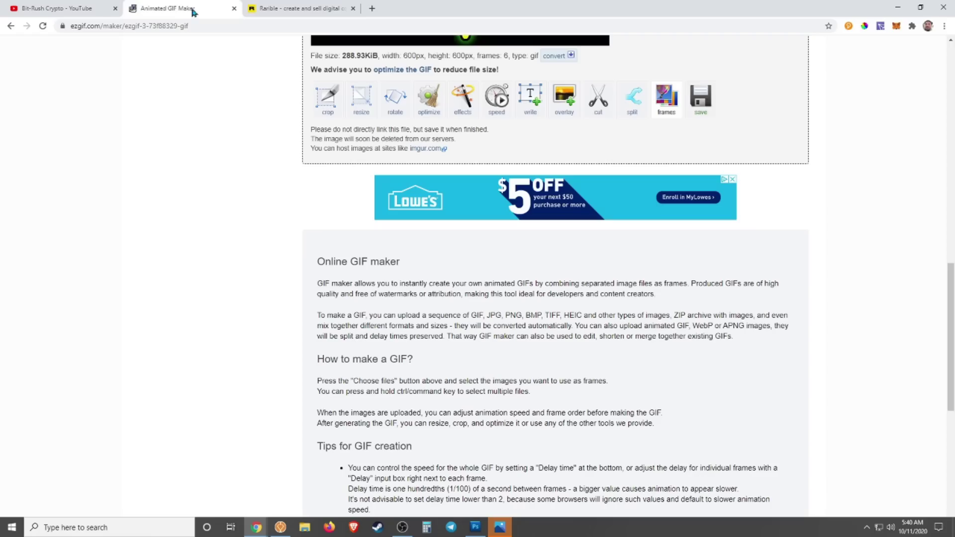
{"action": "scroll", "coordinate": [618, 241], "scroll_direction": "up", "scroll_amount": 8}
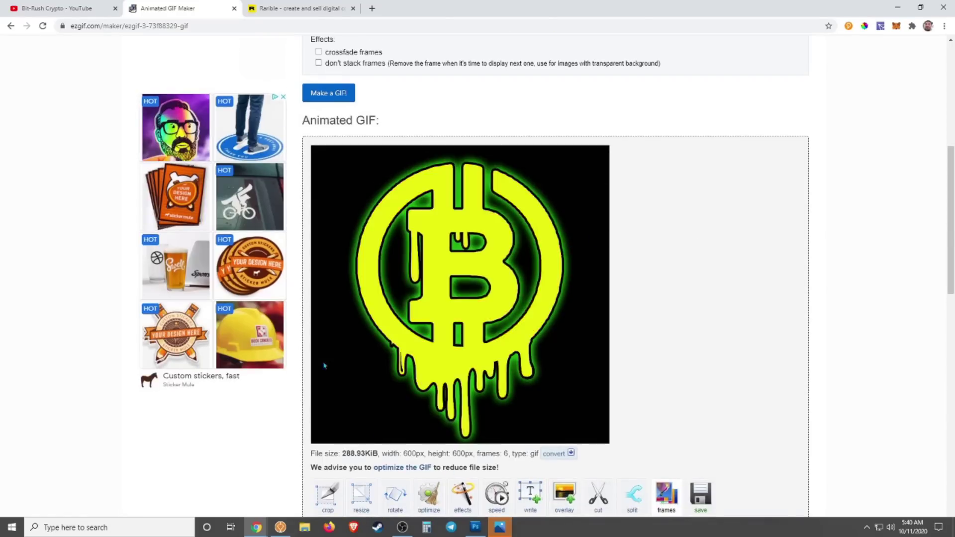
{"action": "scroll", "coordinate": [798, 384], "scroll_direction": "up", "scroll_amount": 1}
{"action": "scroll", "coordinate": [806, 386], "scroll_direction": "down", "scroll_amount": 1}
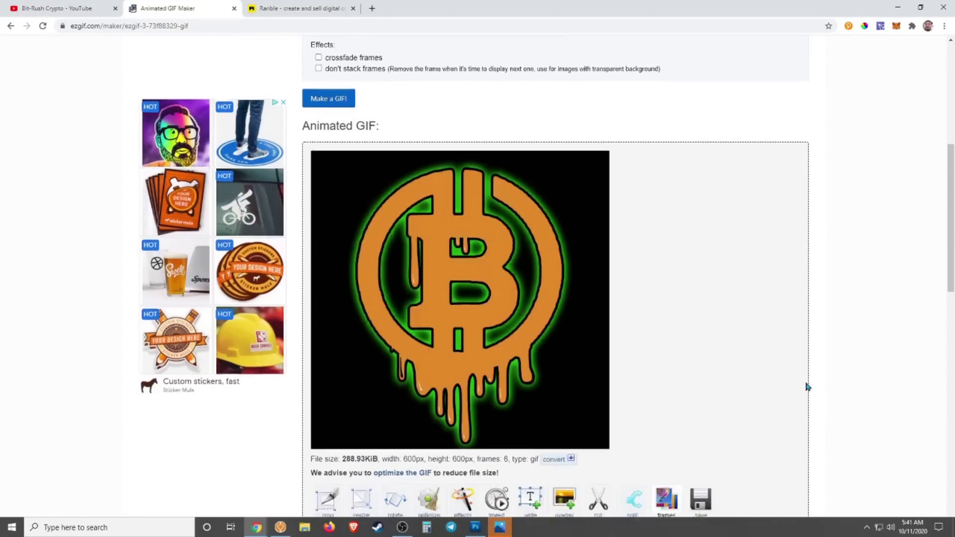